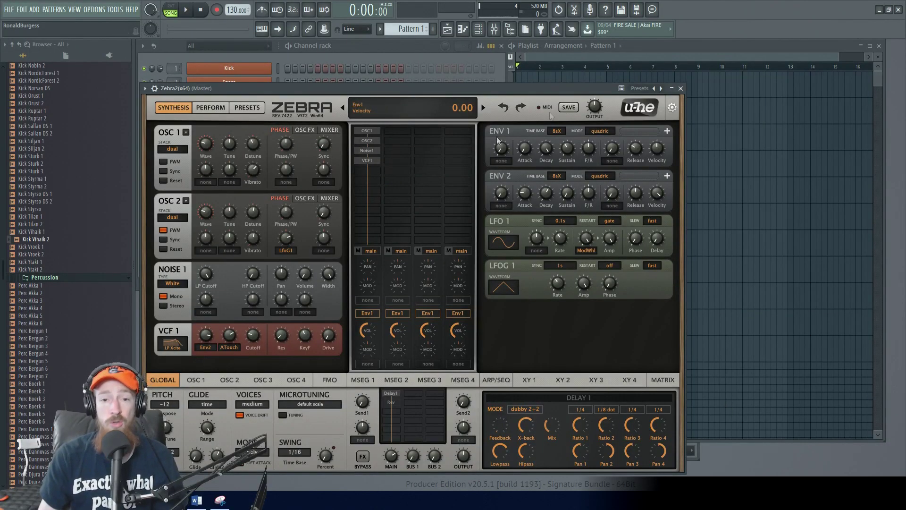
Step: Initialize the Zebra2 patch to its default and move the plugin window slightly up
{"action": "left_click", "coordinate": [433, 103]}
{"action": "left_click", "coordinate": [441, 107]}
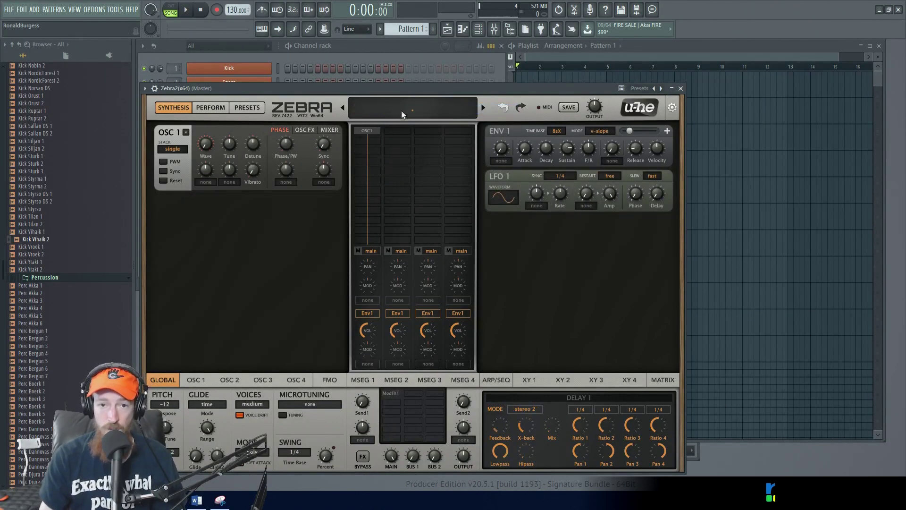
{"action": "left_click_drag", "start_coordinate": [418, 89], "coordinate": [440, 65]}
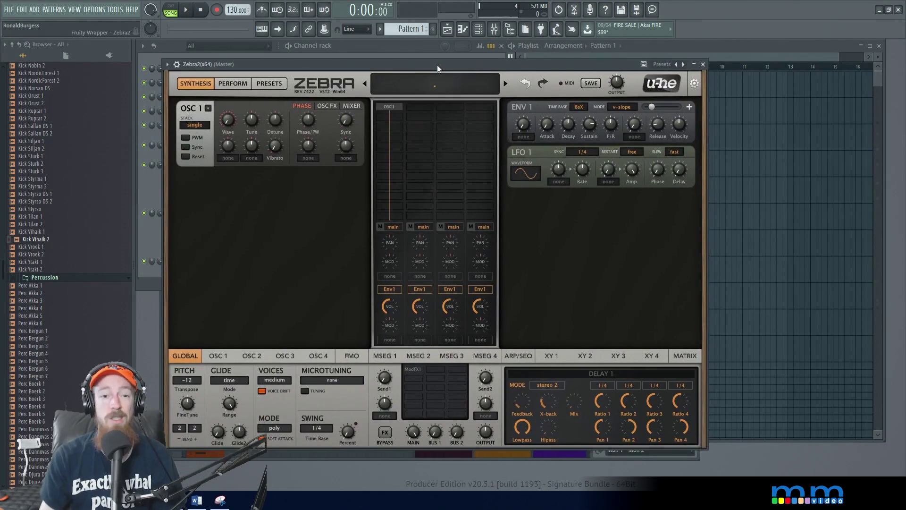
Step: Set the OSC 1 waveform to SpectroBlend
{"action": "left_click", "coordinate": [206, 126]}
{"action": "left_click", "coordinate": [203, 108]}
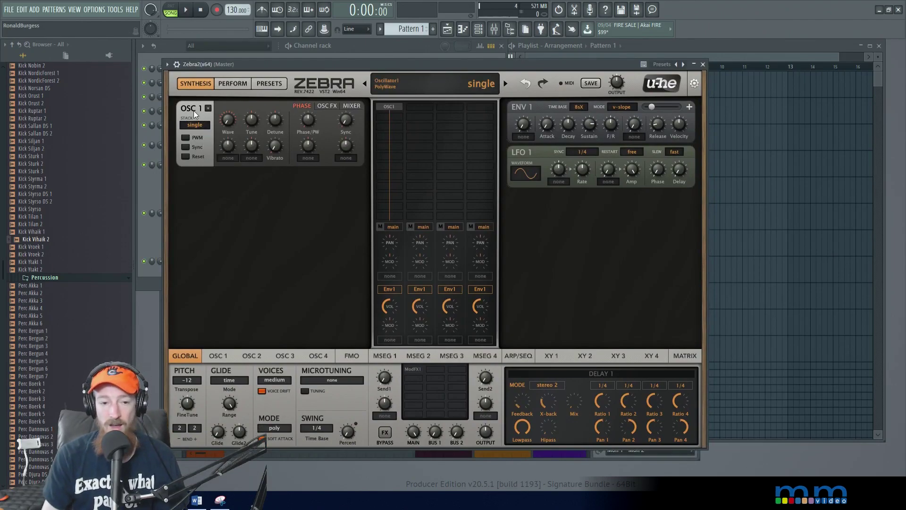
{"action": "left_click", "coordinate": [220, 356]}
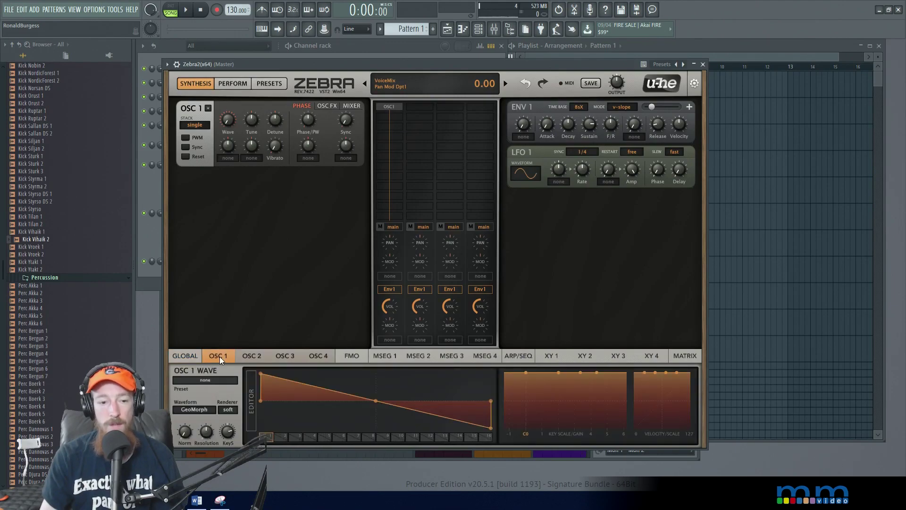
{"action": "left_click", "coordinate": [194, 409]}
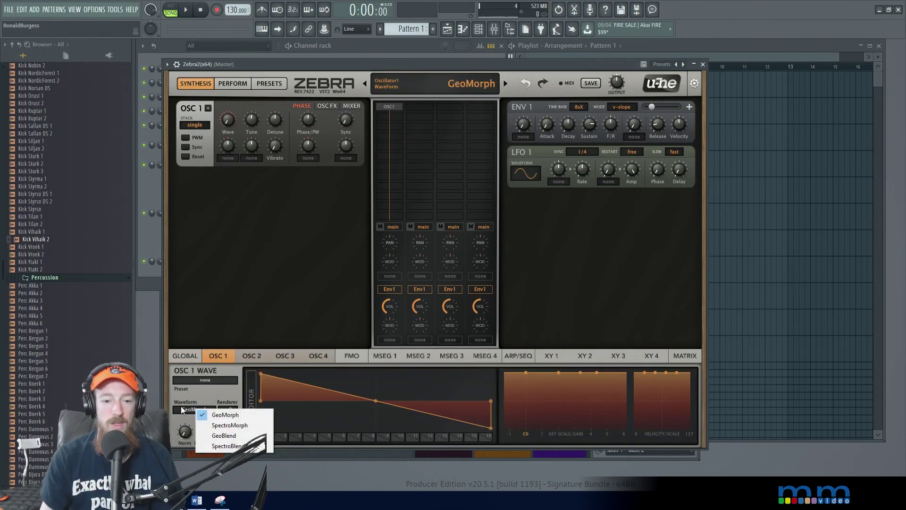
{"action": "left_click", "coordinate": [231, 445]}
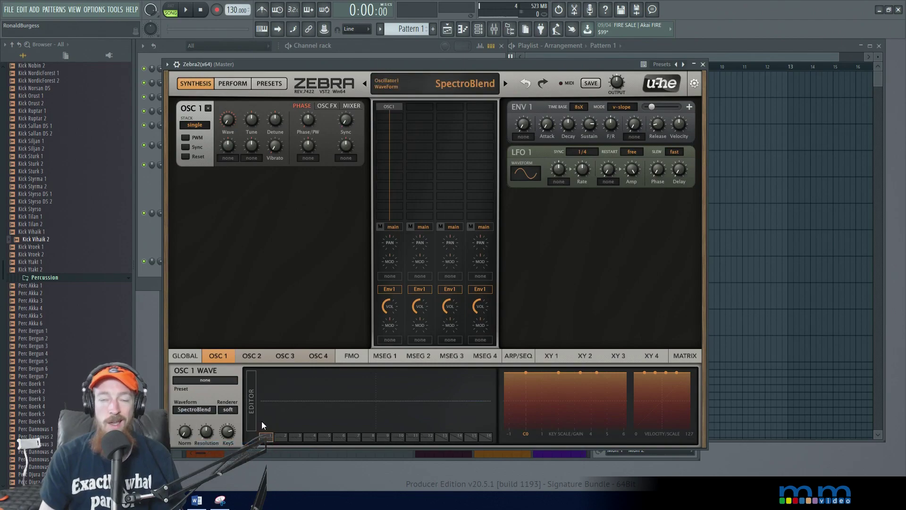
Step: Draw scattered harmonic spikes of varying heights across the lower half of the OSC 1 spectrum
{"action": "left_click", "coordinate": [268, 385]}
{"action": "left_click", "coordinate": [294, 390]}
{"action": "left_click", "coordinate": [320, 395]}
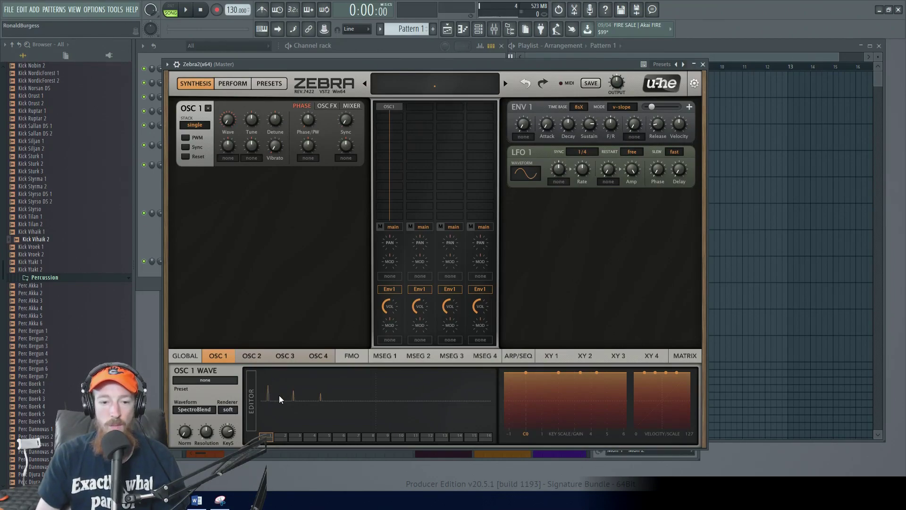
{"action": "left_click", "coordinate": [333, 391]}
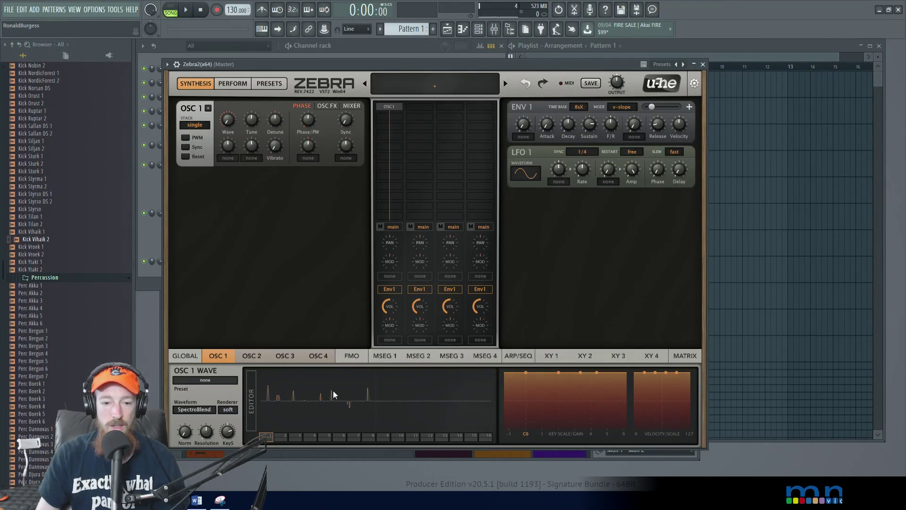
{"action": "left_click", "coordinate": [341, 383]}
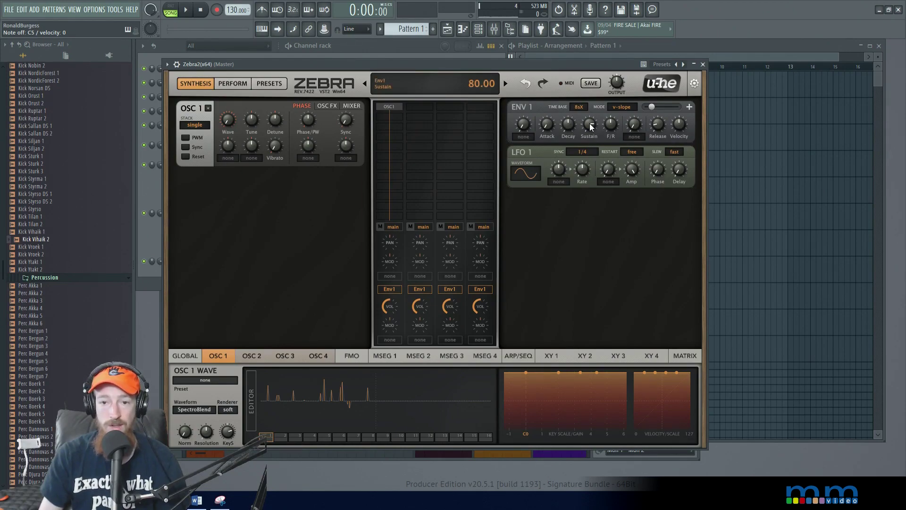
Step: Lower Env 1's sustain, lengthen its release, and reshape the harmonics in the OSC 1 spectrum
{"action": "left_click_drag", "start_coordinate": [589, 124], "coordinate": [581, 236]}
{"action": "left_click_drag", "start_coordinate": [655, 126], "coordinate": [658, 119]}
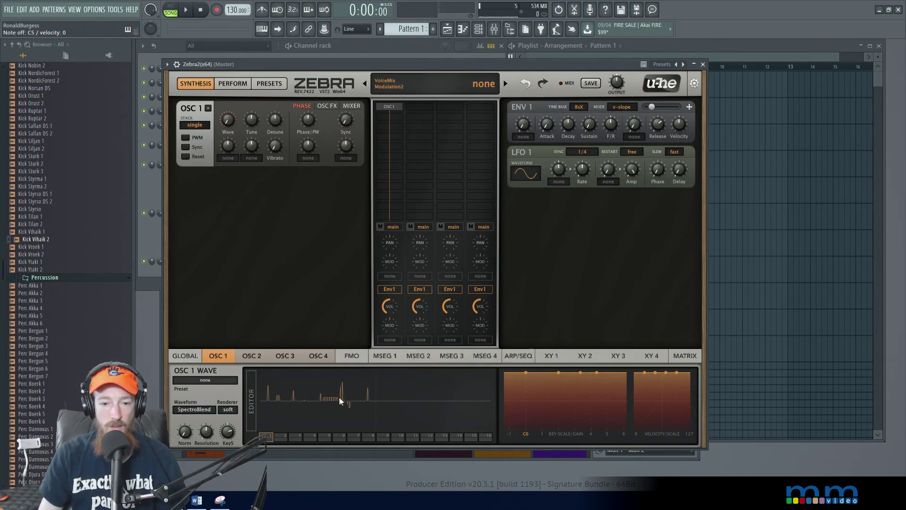
{"action": "left_click_drag", "start_coordinate": [340, 397], "coordinate": [349, 398]}
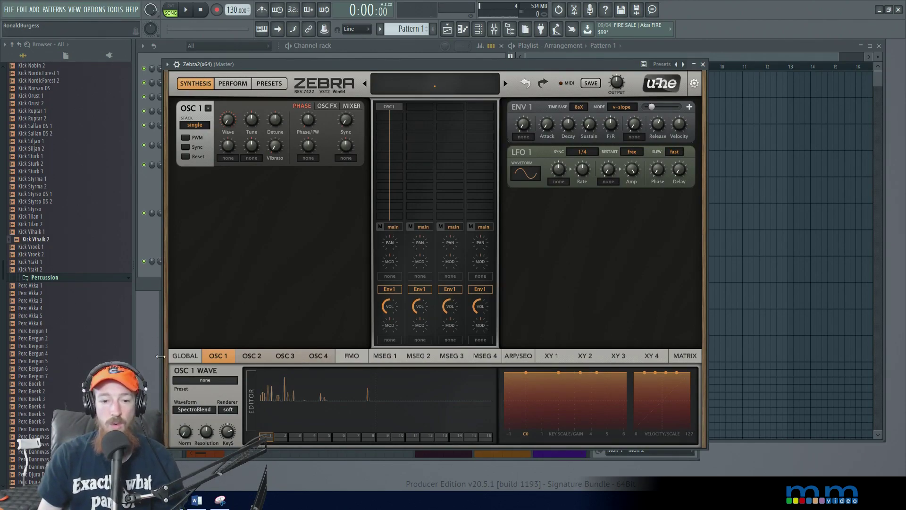
Step: Add a Rev1 reverb to the first lane of the effects grid and shorten Env 1's decay
{"action": "left_click", "coordinate": [184, 356]}
{"action": "left_click", "coordinate": [419, 378]}
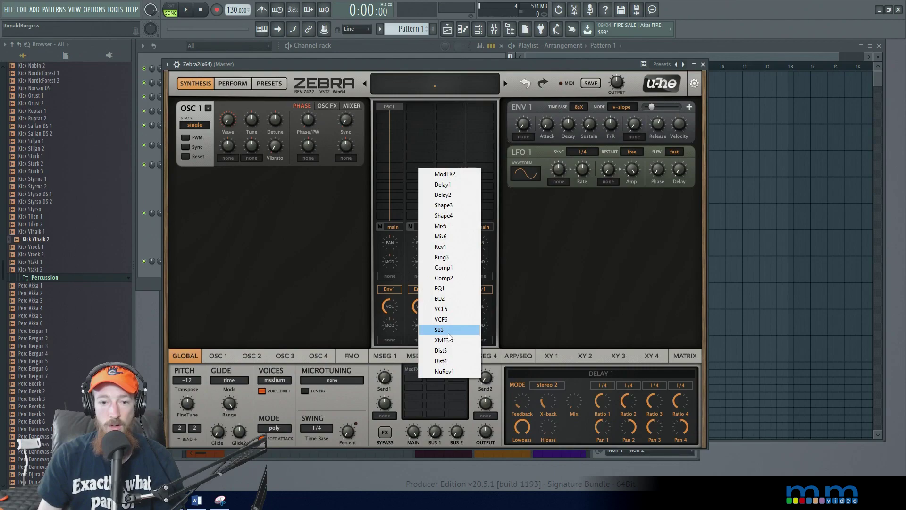
{"action": "left_click", "coordinate": [454, 247]}
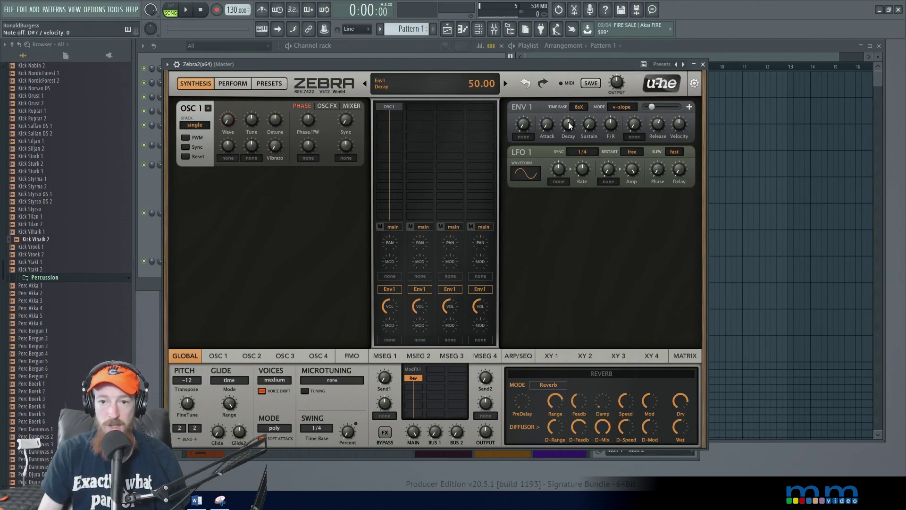
{"action": "left_click_drag", "start_coordinate": [568, 122], "coordinate": [561, 144]}
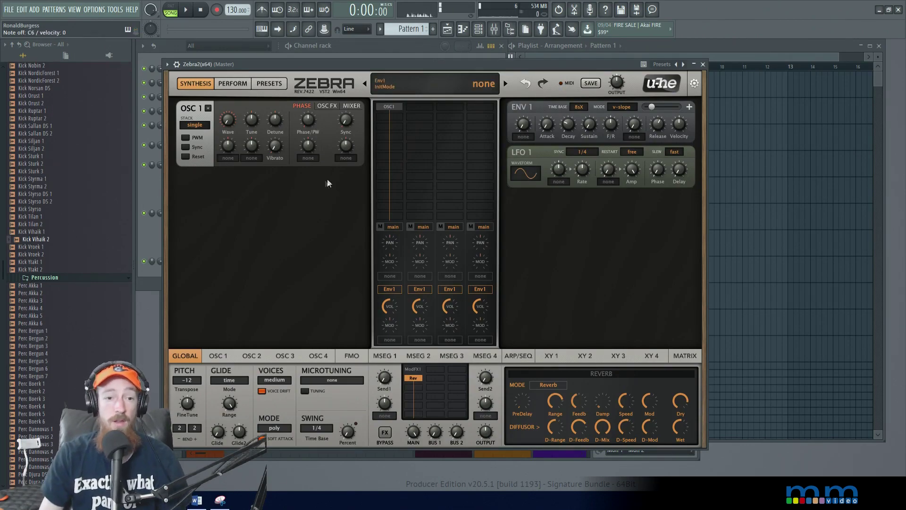
Step: Open the second Zebra2 instance and initialize its patch
{"action": "left_click", "coordinate": [157, 195]}
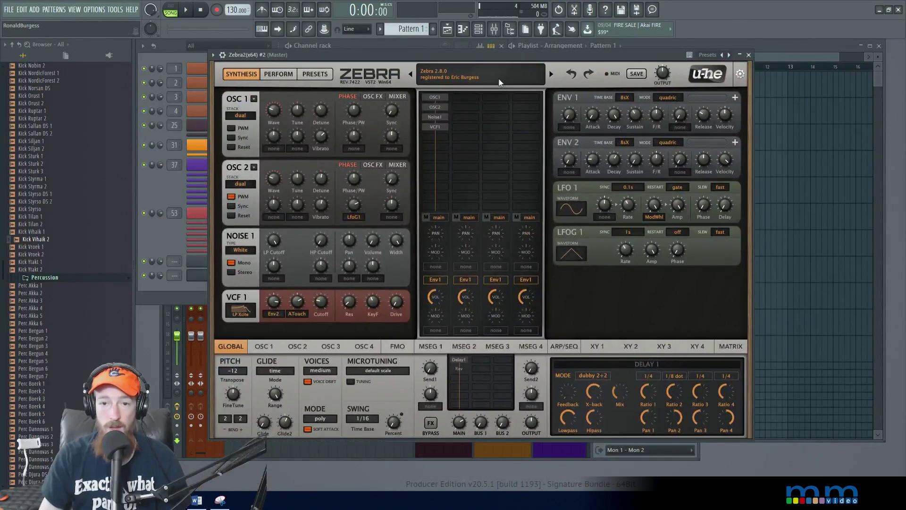
{"action": "right_click", "coordinate": [498, 79]}
{"action": "left_click", "coordinate": [517, 85]}
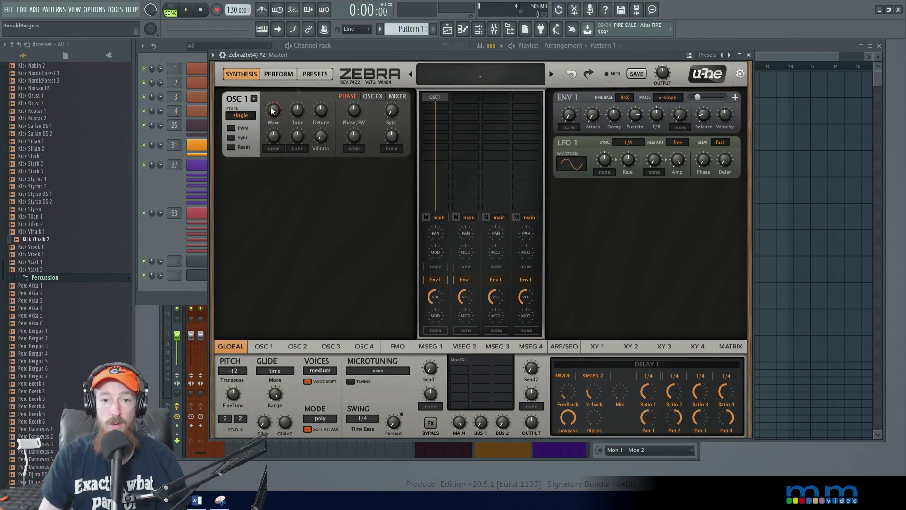
Step: Replace OSC1 with an FMO1 oscillator in the first lane of the module grid and move it two slots down
{"action": "right_click", "coordinate": [436, 98]}
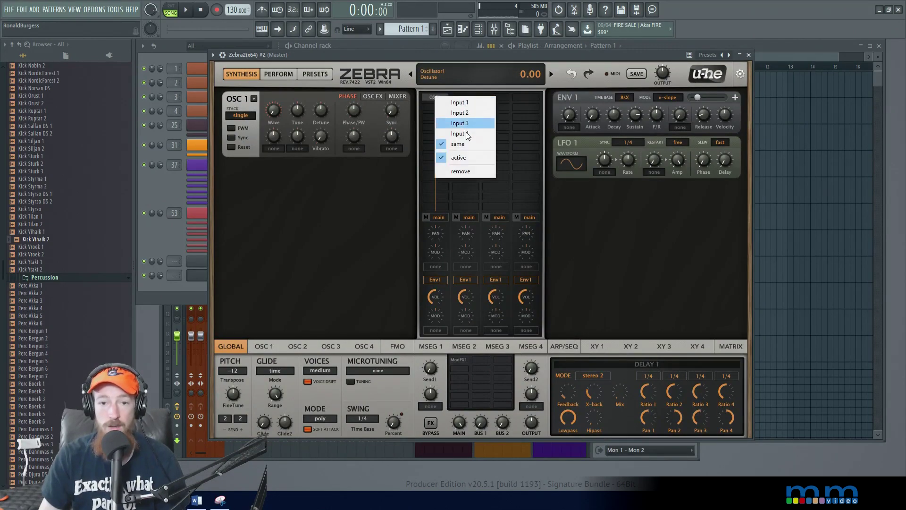
{"action": "left_click", "coordinate": [461, 171]}
{"action": "left_click", "coordinate": [443, 97]}
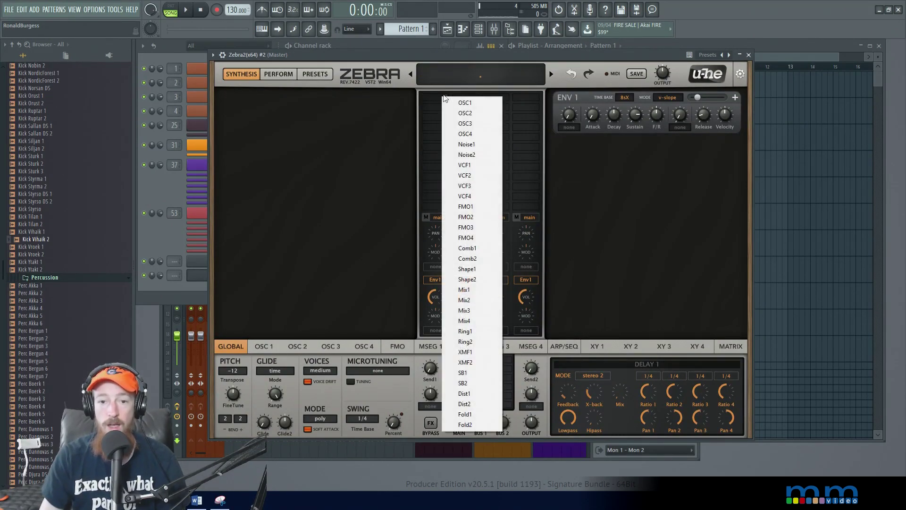
{"action": "left_click", "coordinate": [471, 208]}
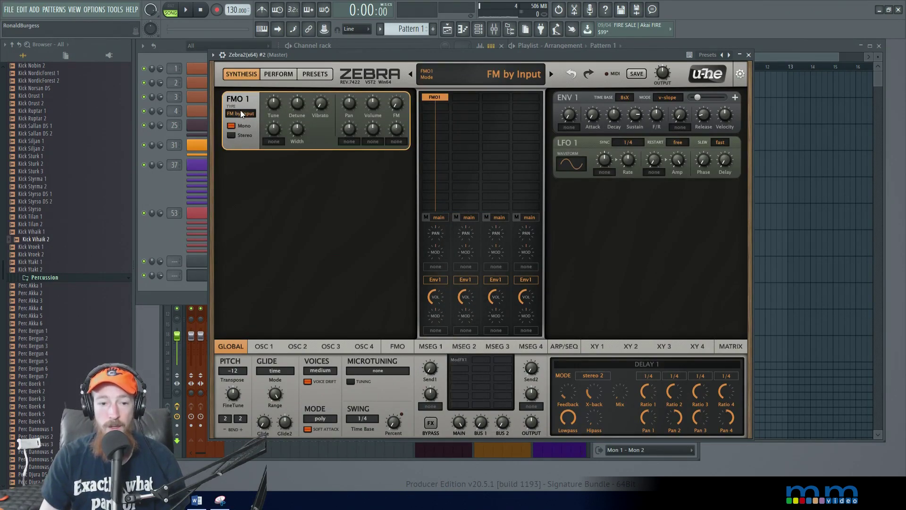
{"action": "left_click", "coordinate": [396, 347]}
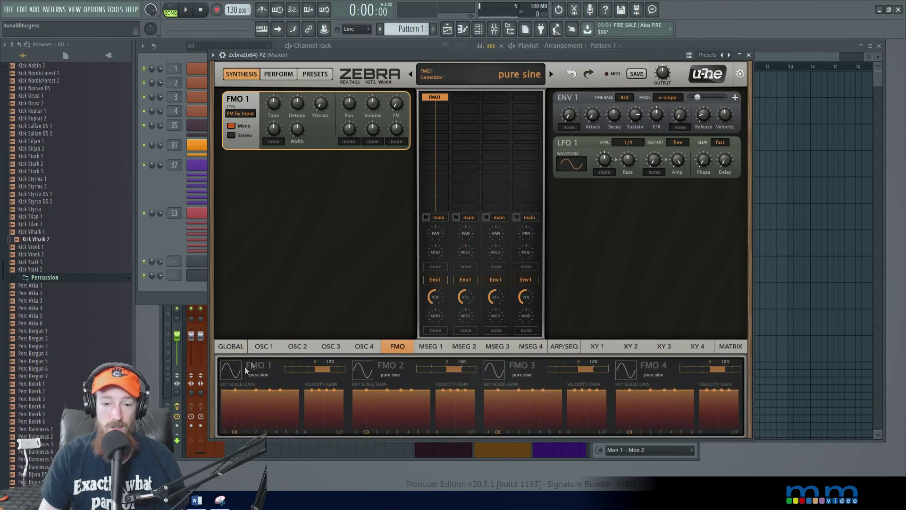
{"action": "left_click_drag", "start_coordinate": [437, 102], "coordinate": [435, 108]}
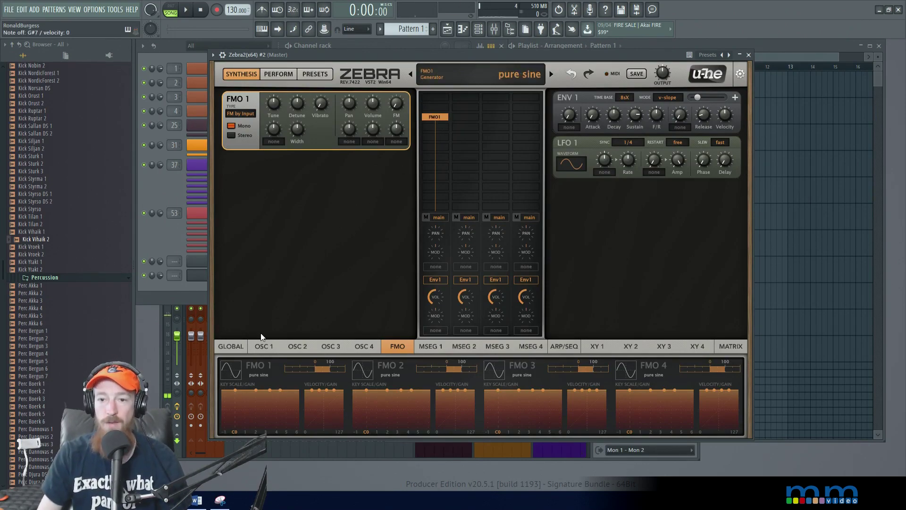
Step: Set Env 1's sustain to 0 and its release to 46.50
{"action": "left_click_drag", "start_coordinate": [644, 118], "coordinate": [666, 218]}
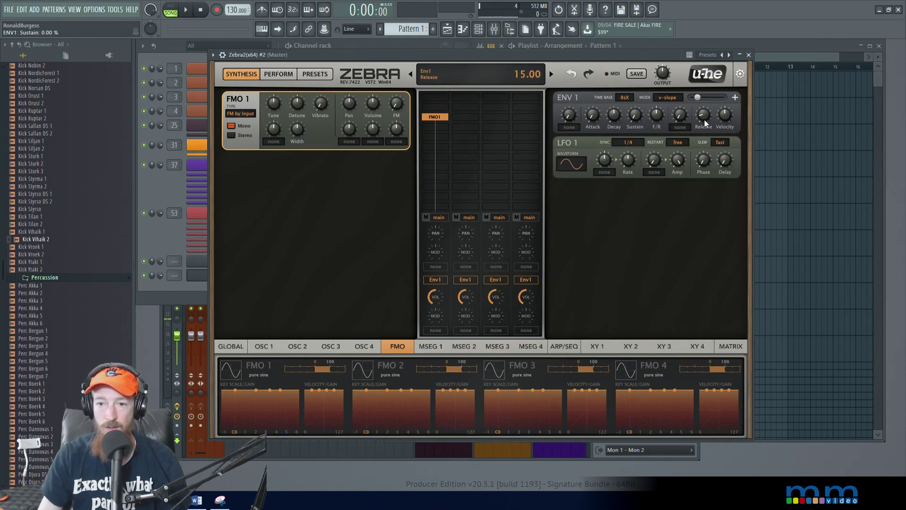
{"action": "left_click_drag", "start_coordinate": [704, 121], "coordinate": [703, 93]}
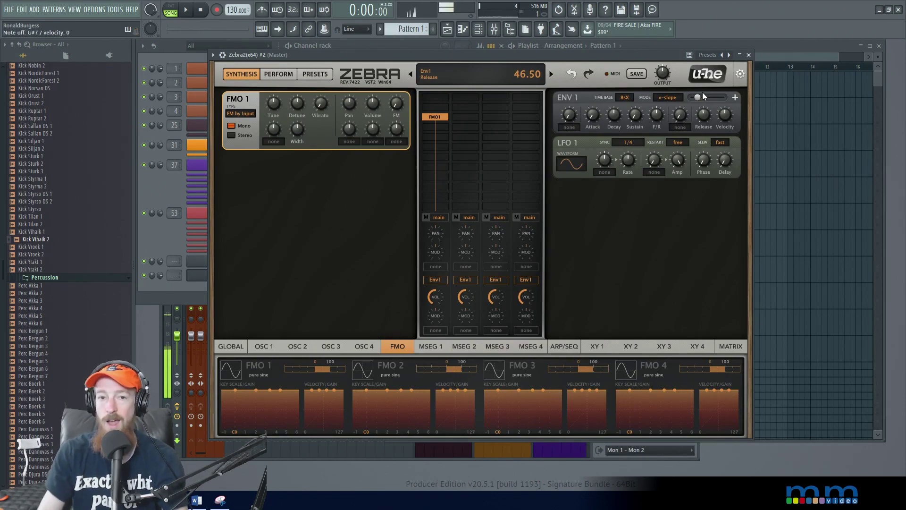
Step: Add a Rev1 reverb to the first lane of the effects grid in the FM patch
{"action": "left_click", "coordinate": [277, 347]}
{"action": "left_click", "coordinate": [231, 347]}
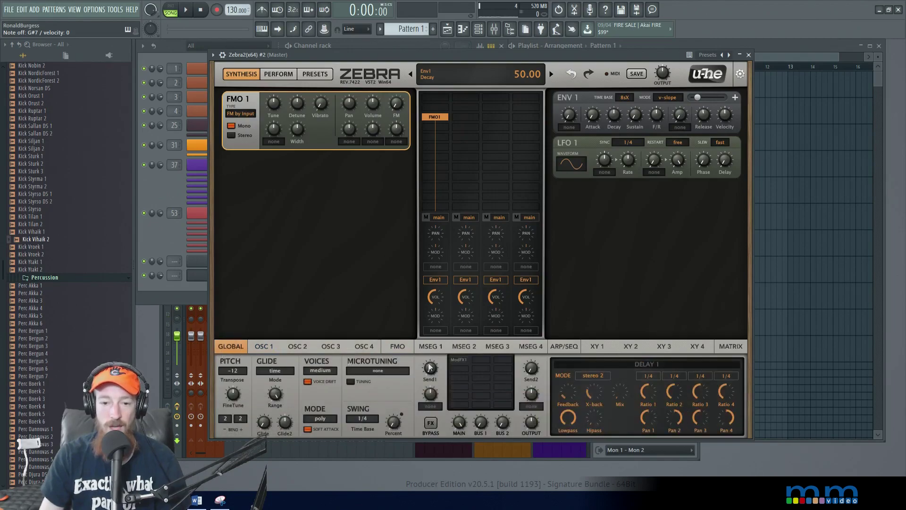
{"action": "left_click", "coordinate": [461, 380]}
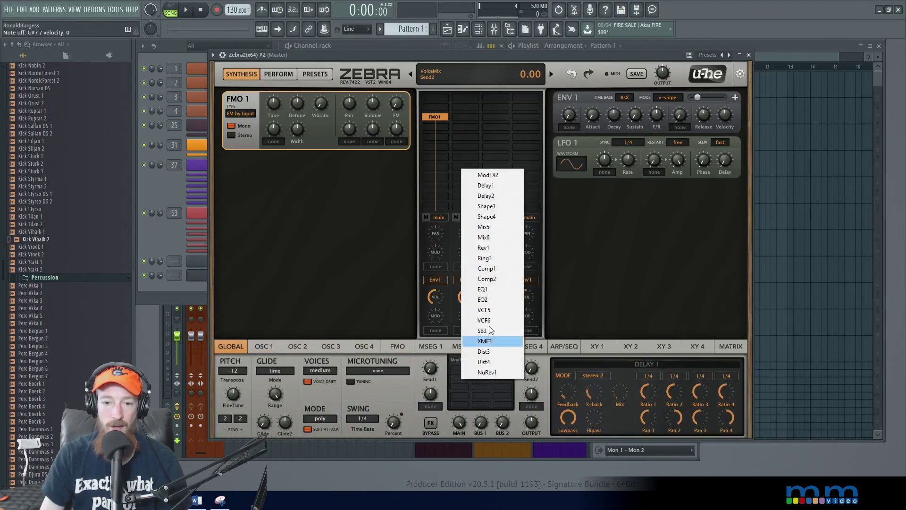
{"action": "left_click", "coordinate": [496, 251]}
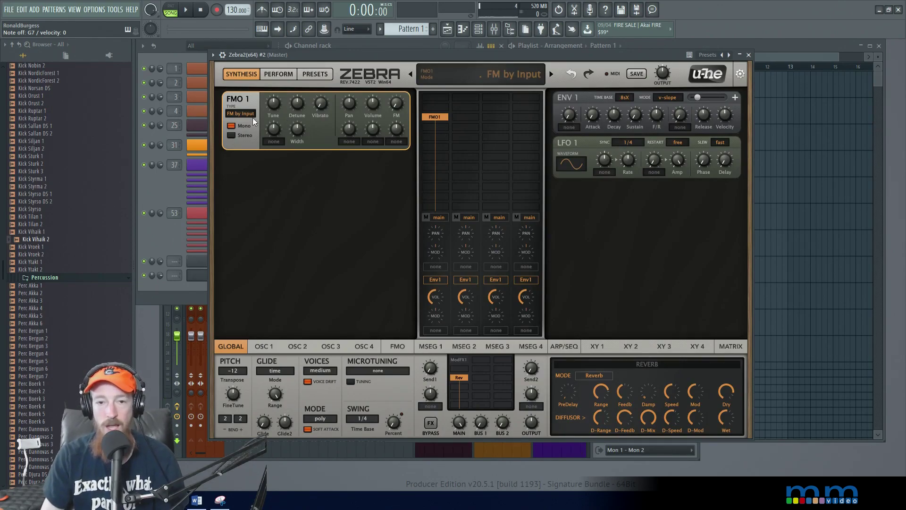
Step: Add an FMO2 oscillator in the second lane above FMO1's level and set that lane's volume to 0
{"action": "left_click", "coordinate": [465, 106]}
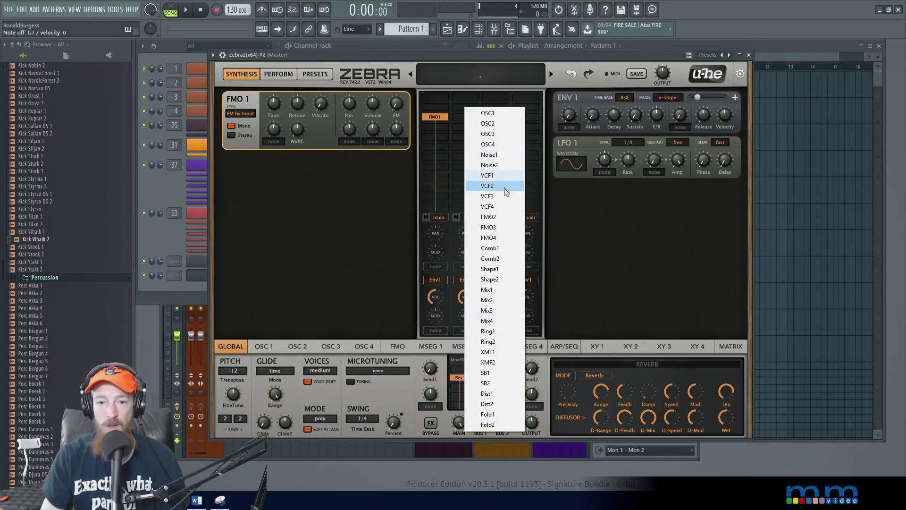
{"action": "left_click", "coordinate": [506, 217]}
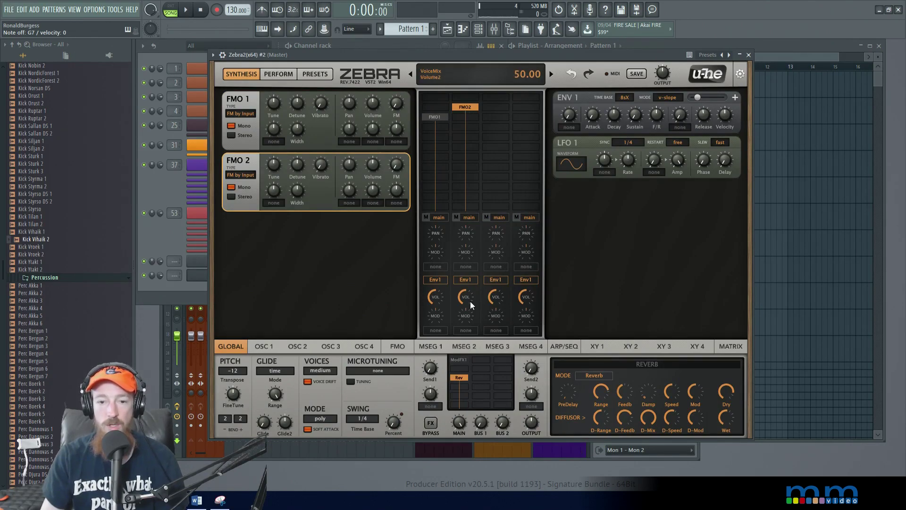
{"action": "left_click_drag", "start_coordinate": [468, 297], "coordinate": [489, 361]}
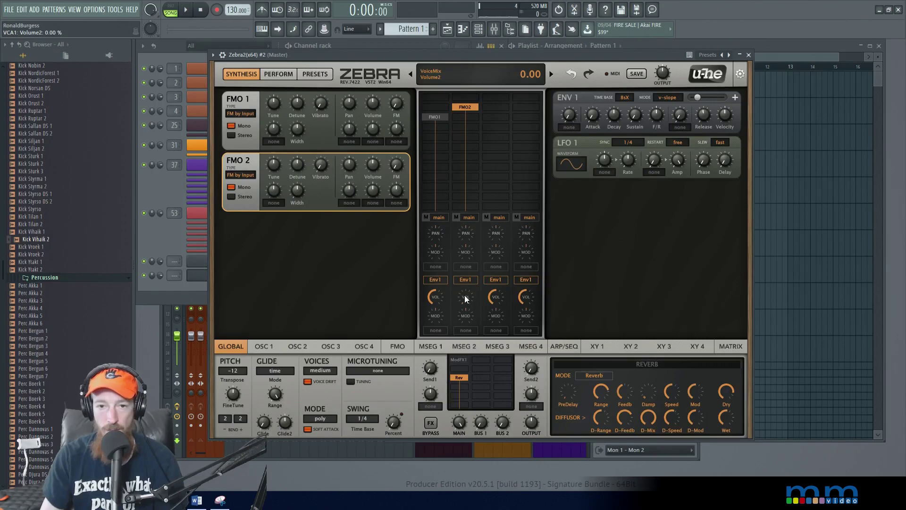
Step: Set FMO1's source to Input 2 so FMO2 modulates it, and raise FMO1's FM amount
{"action": "left_click", "coordinate": [435, 117]}
{"action": "right_click", "coordinate": [433, 120]}
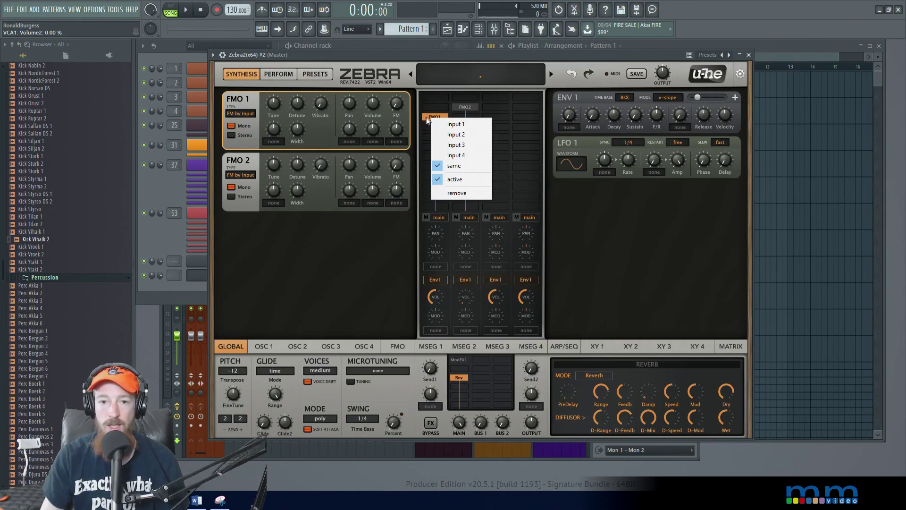
{"action": "left_click", "coordinate": [471, 135]}
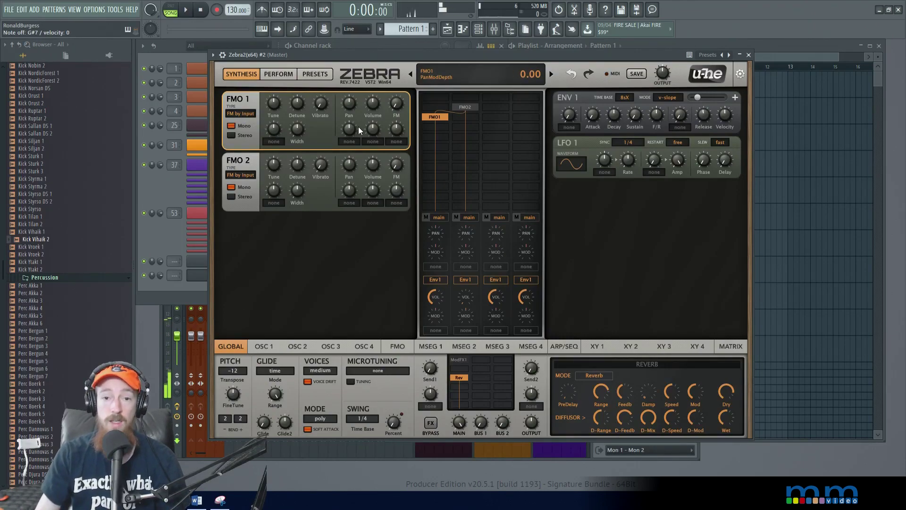
{"action": "left_click_drag", "start_coordinate": [398, 103], "coordinate": [397, 96]}
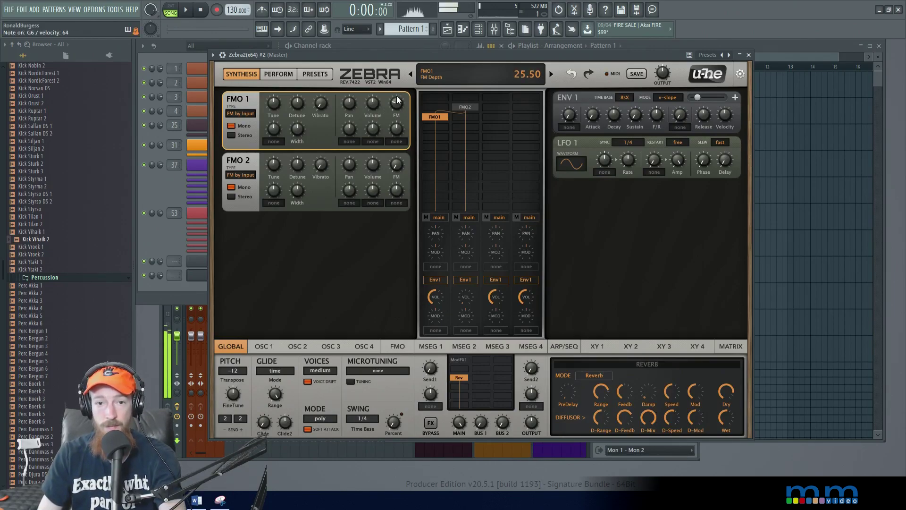
Step: Insert a VCF1 filter below FMO1 in the first lane and lower its cutoff
{"action": "left_click", "coordinate": [437, 163]}
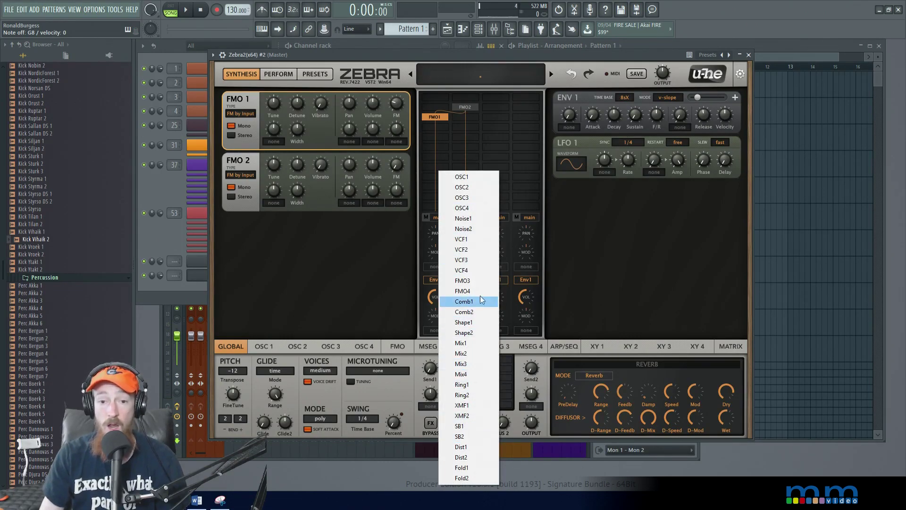
{"action": "left_click", "coordinate": [477, 241]}
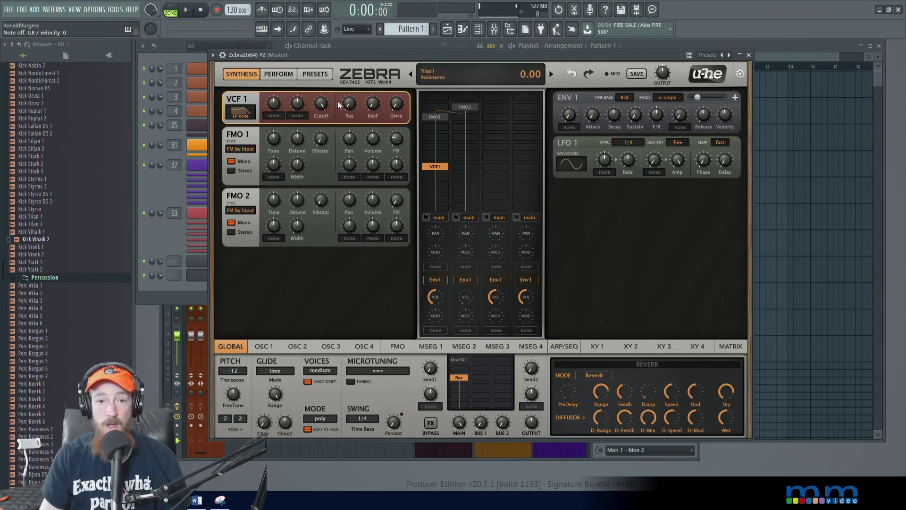
{"action": "mouse_move", "coordinate": [321, 105]}
{"action": "left_mouse_down"}
{"action": "mouse_move", "coordinate": [321, 132]}
{"action": "mouse_move", "coordinate": [323, 108]}
{"action": "left_mouse_up"}
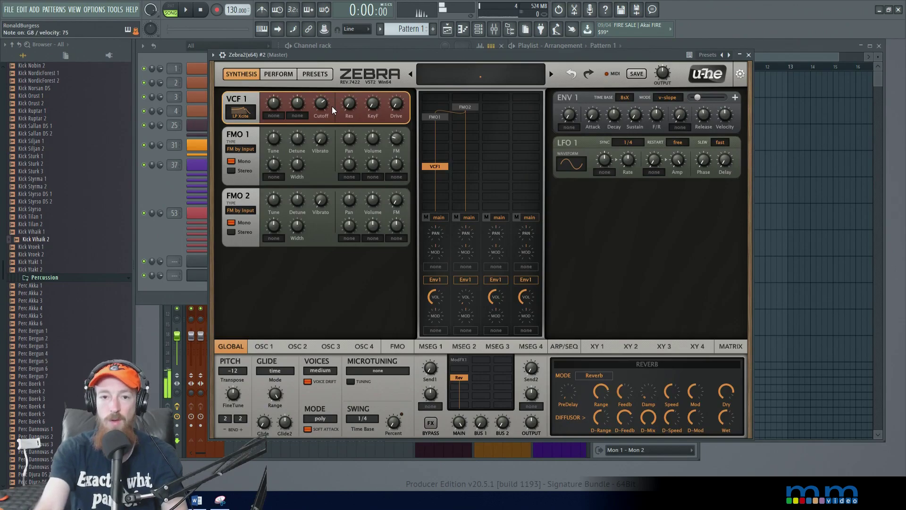
Step: Raise VCF1's resonance to 22.50 and insert an EQ1 before the reverb in the first effects lane
{"action": "mouse_move", "coordinate": [352, 103]}
{"action": "left_mouse_down"}
{"action": "mouse_move", "coordinate": [353, 92]}
{"action": "mouse_move", "coordinate": [349, 105]}
{"action": "left_mouse_up"}
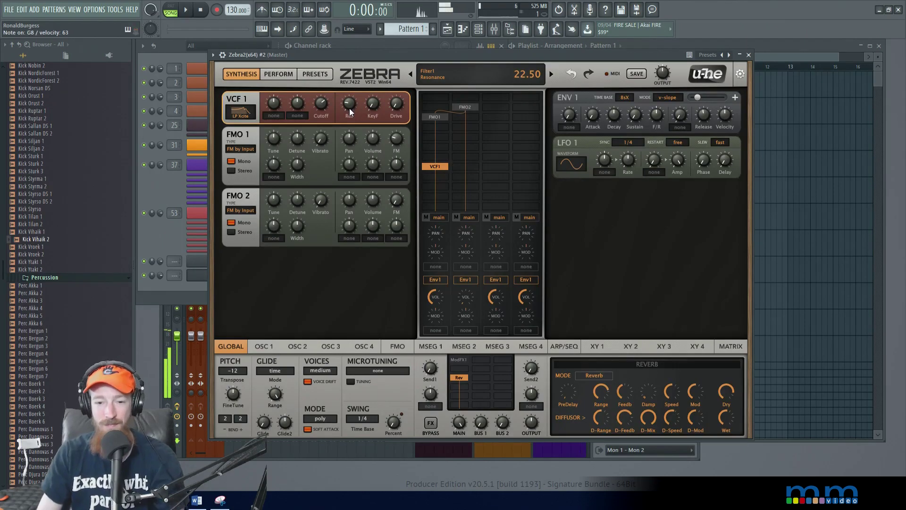
{"action": "left_click", "coordinate": [456, 368]}
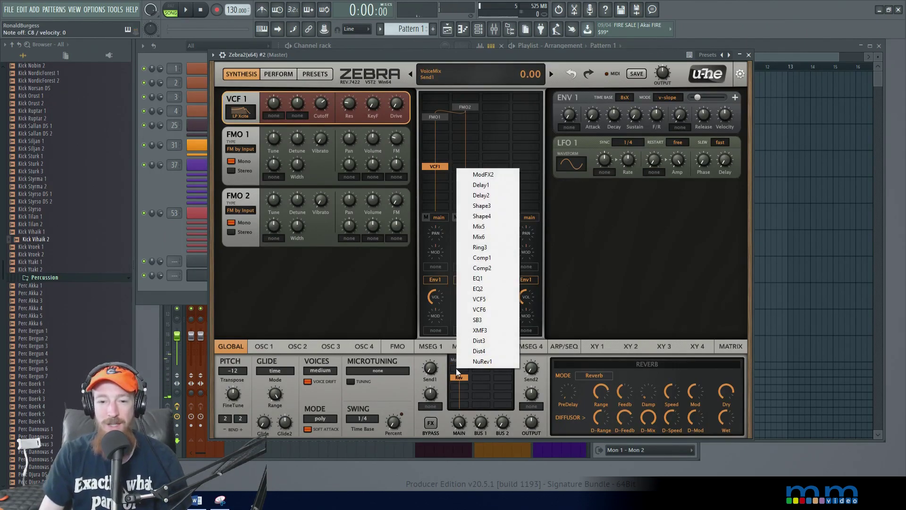
{"action": "left_click", "coordinate": [493, 280]}
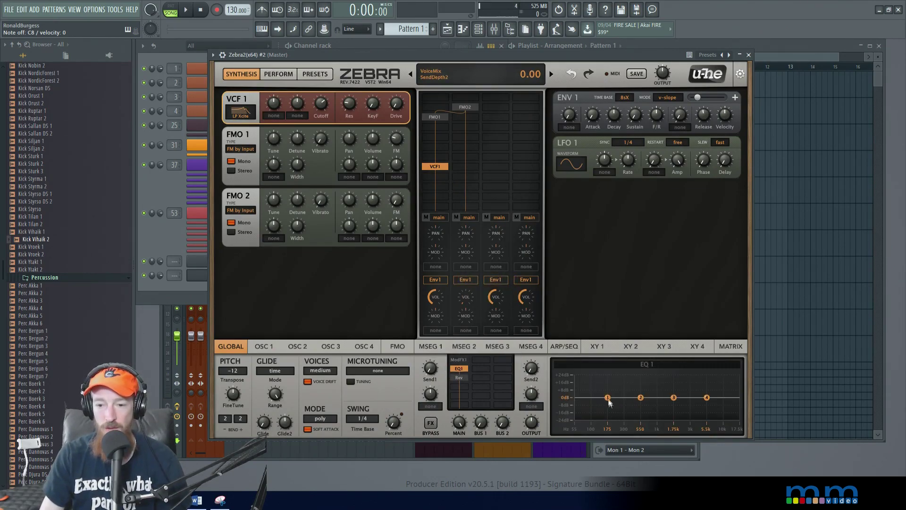
Step: Shape EQ1 by cutting the lows with band 1, boosting band 3 near 5.5 kHz and cutting the highs with band 4
{"action": "left_click_drag", "start_coordinate": [608, 398], "coordinate": [627, 420]}
{"action": "left_click_drag", "start_coordinate": [706, 398], "coordinate": [710, 378]}
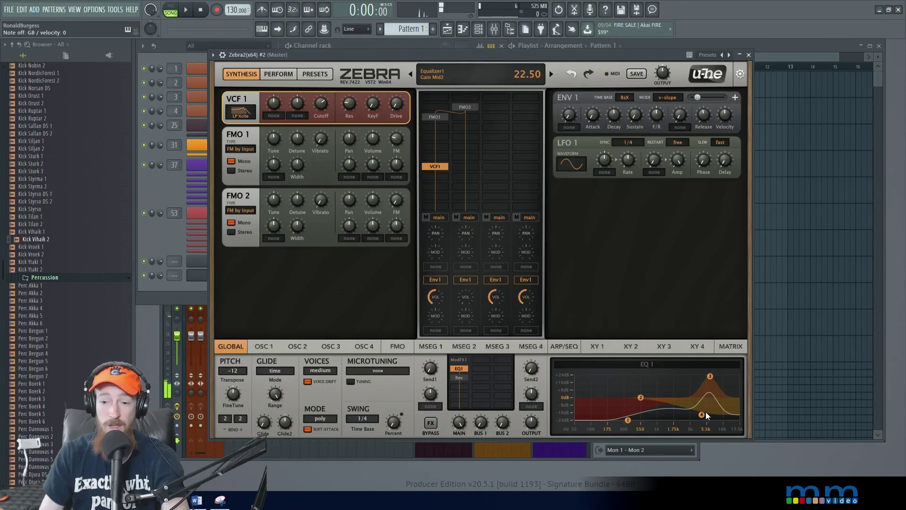
{"action": "left_click_drag", "start_coordinate": [702, 414], "coordinate": [700, 417]}
{"action": "left_click_drag", "start_coordinate": [710, 377], "coordinate": [704, 379]}
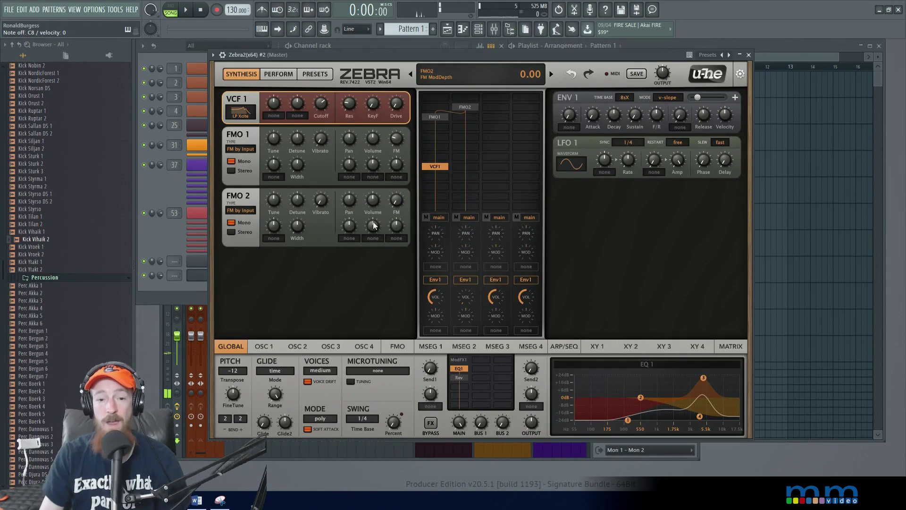
Step: Display the FMO waveform settings and raise FMO1's FM depth to 40
{"action": "left_click", "coordinate": [272, 347]}
{"action": "left_click", "coordinate": [298, 346]}
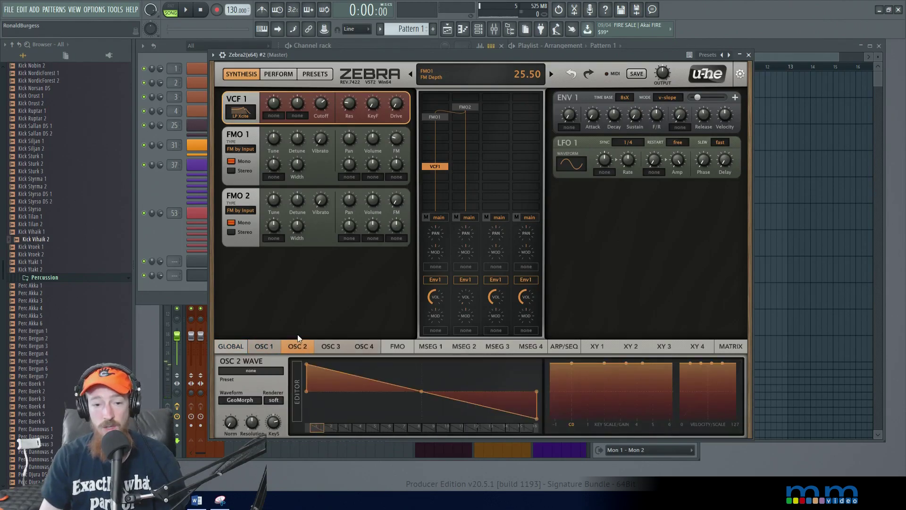
{"action": "left_click", "coordinate": [396, 346]}
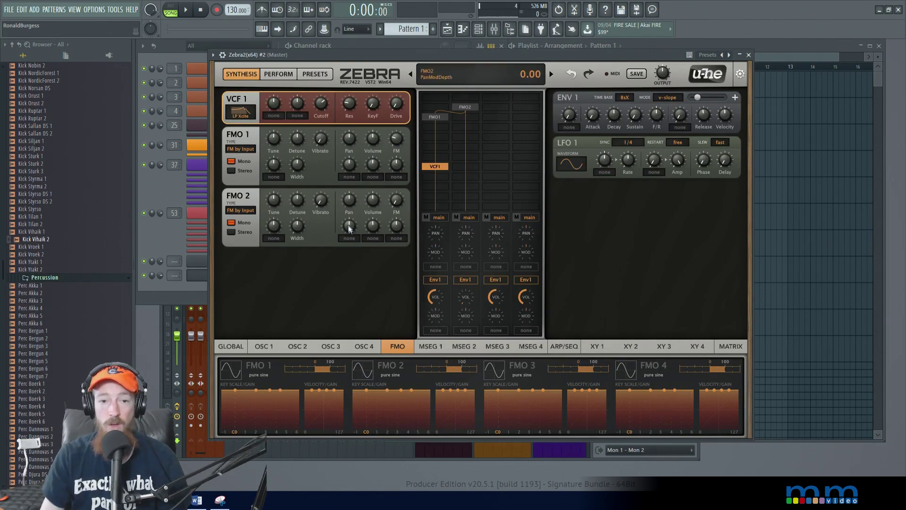
{"action": "left_click_drag", "start_coordinate": [397, 143], "coordinate": [398, 140]}
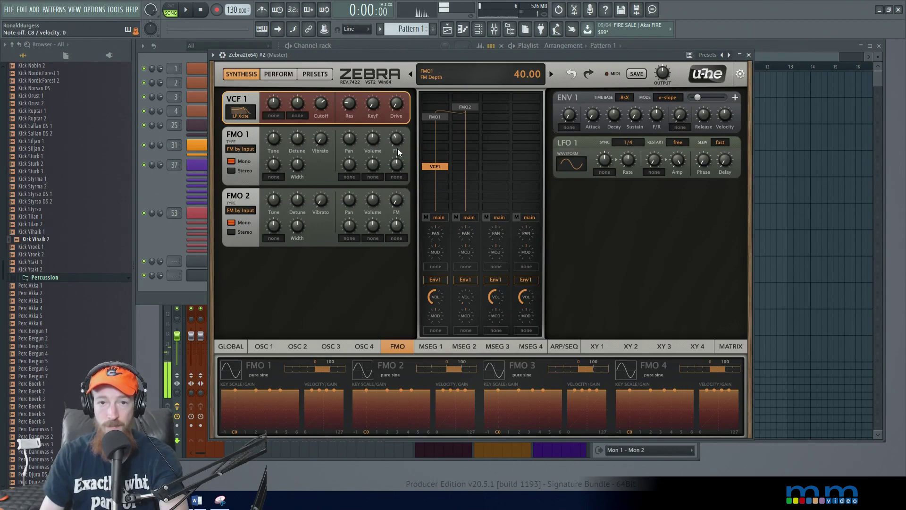
Step: Try the half sine waveform on FMO2 and return it to pure sine
{"action": "left_click", "coordinate": [357, 369]}
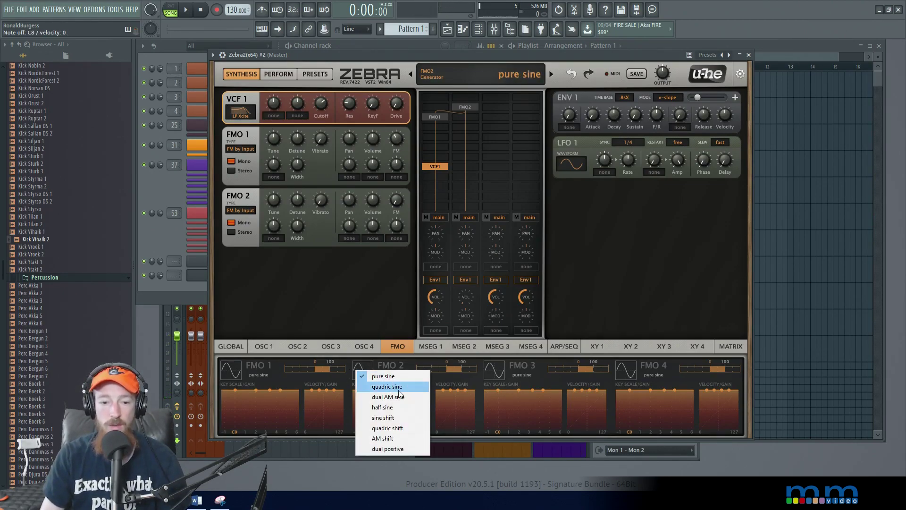
{"action": "left_click", "coordinate": [402, 407]}
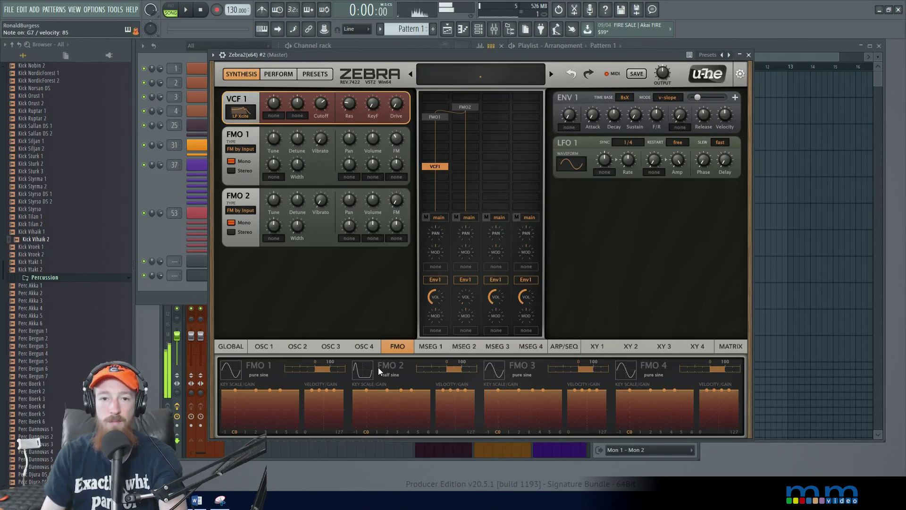
{"action": "left_click", "coordinate": [367, 368]}
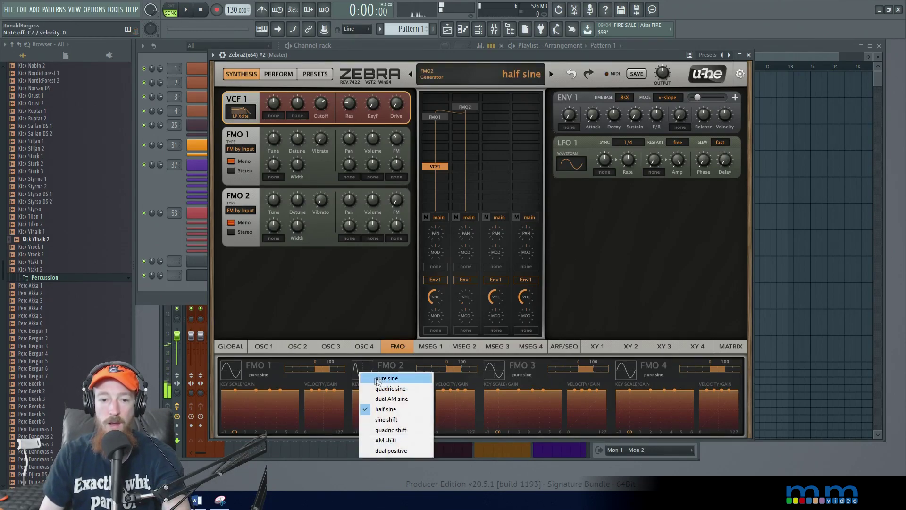
{"action": "left_click", "coordinate": [387, 374]}
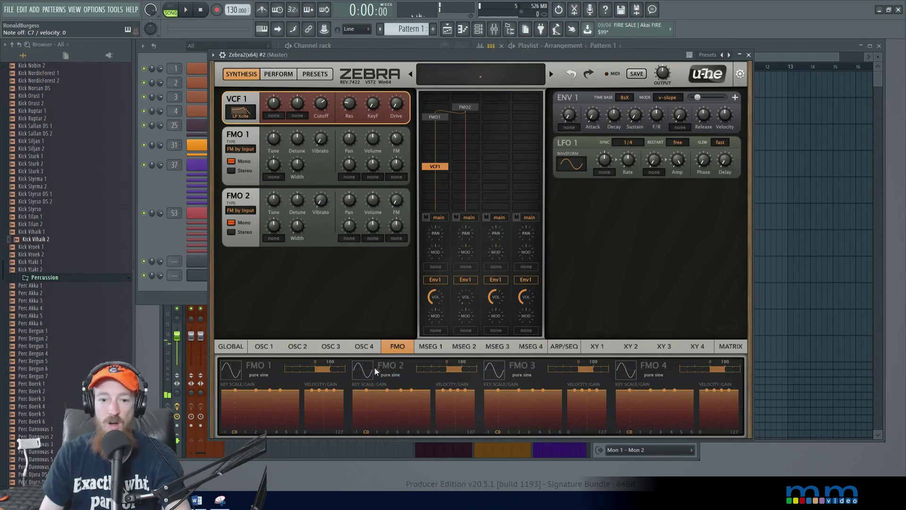
Step: Set FMO2's waveform to quadric shift
{"action": "left_click", "coordinate": [368, 371]}
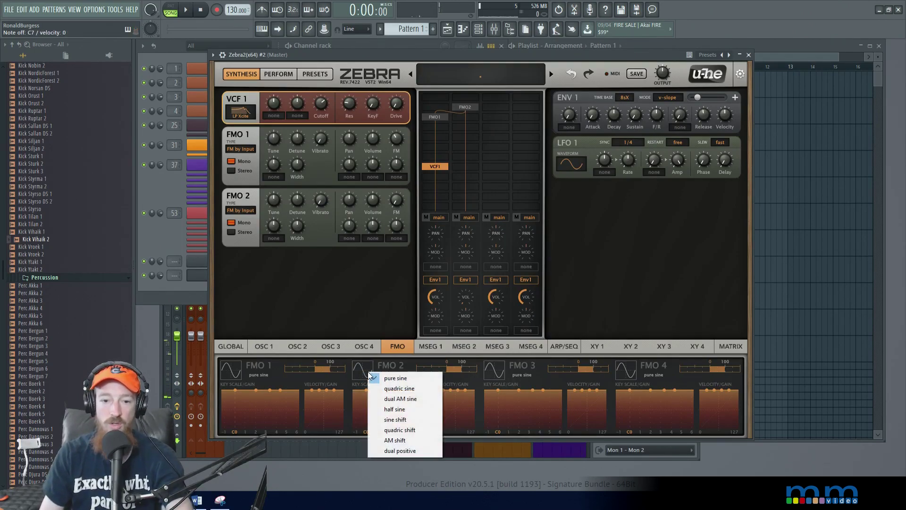
{"action": "left_click", "coordinate": [421, 429]}
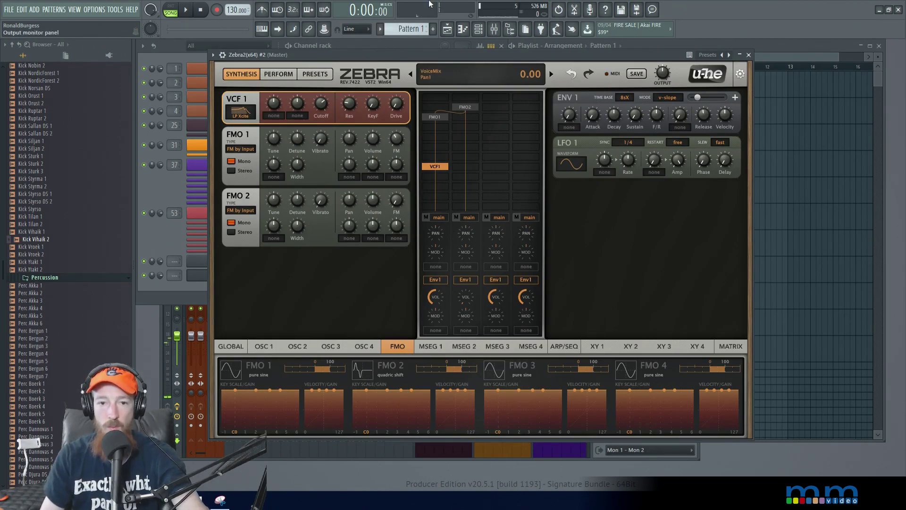
Step: Insert a VCF2 filter below VCF1 in the first lane as an HP 24dB type with a lowered cutoff
{"action": "left_click", "coordinate": [437, 178]}
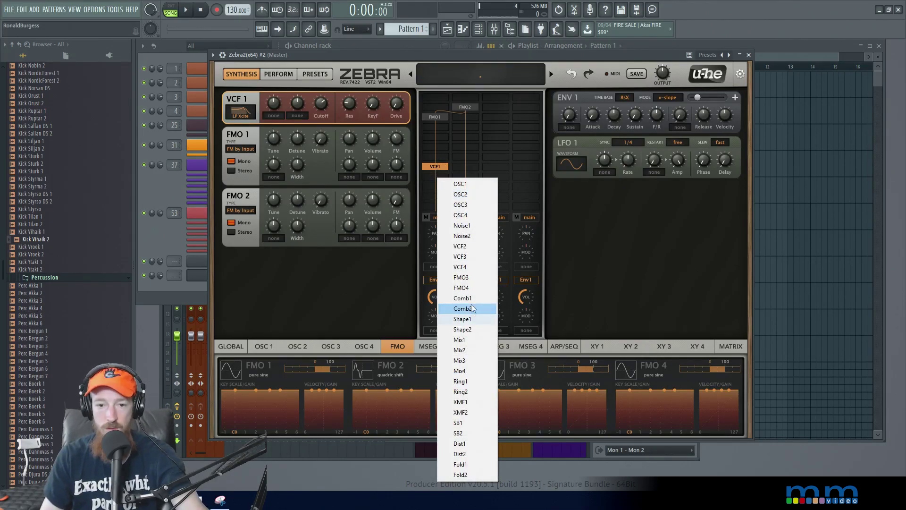
{"action": "left_click", "coordinate": [468, 248]}
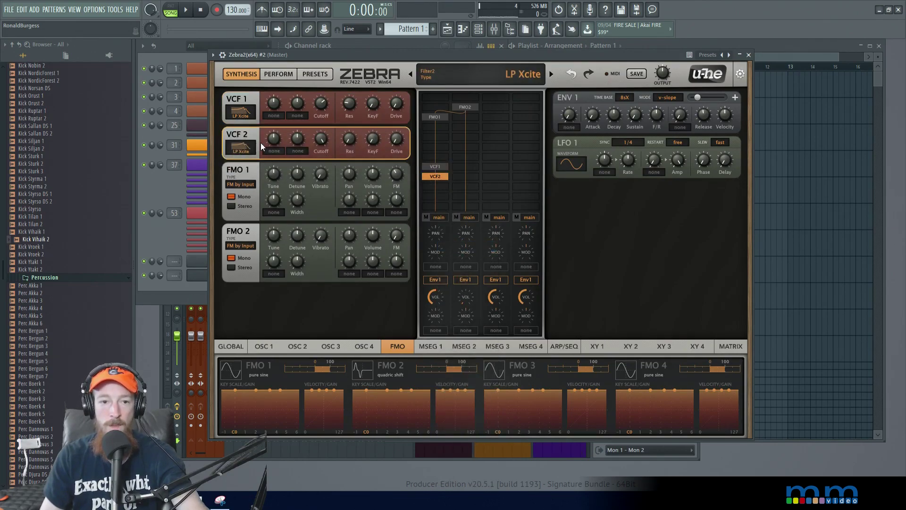
{"action": "left_click", "coordinate": [246, 149]}
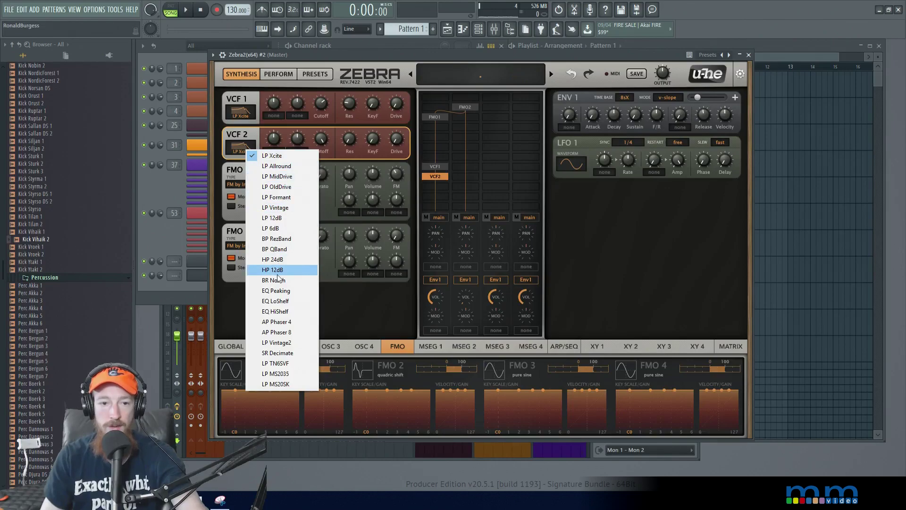
{"action": "left_click", "coordinate": [288, 261]}
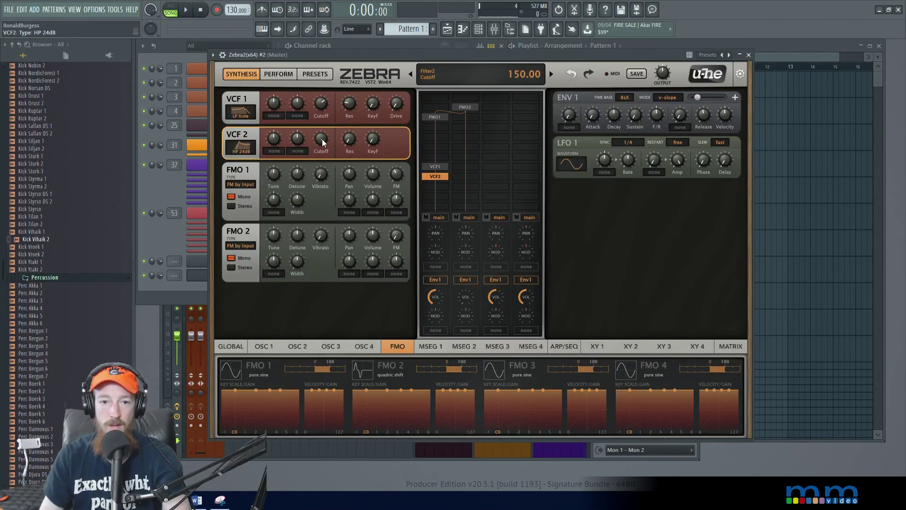
{"action": "left_click_drag", "start_coordinate": [322, 139], "coordinate": [319, 182]}
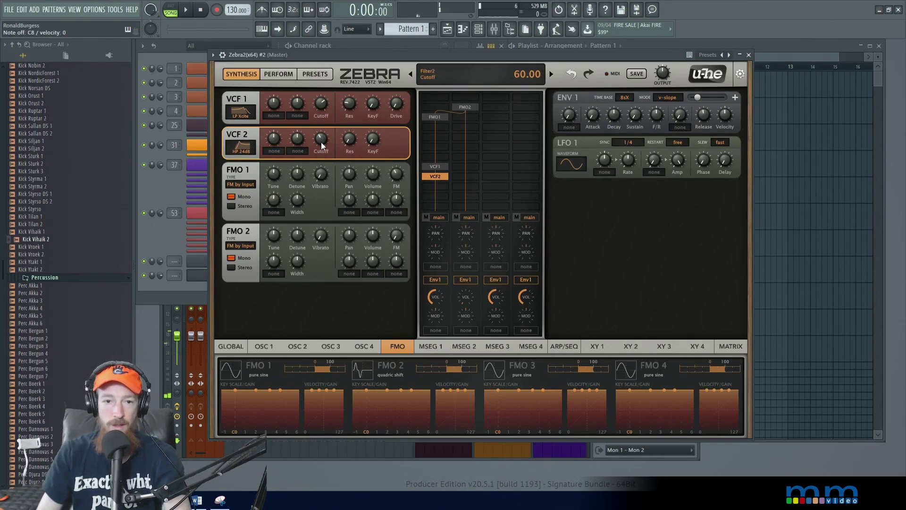
{"action": "left_click_drag", "start_coordinate": [321, 142], "coordinate": [322, 146]}
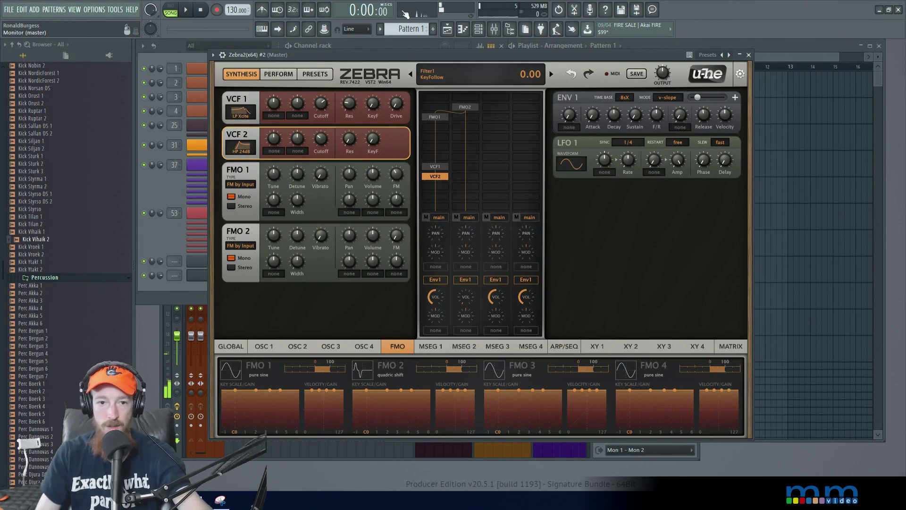
Step: Bypass VCF2 and re-enable it to compare the sound with and without the high-pass filter
{"action": "double_click", "coordinate": [436, 175]}
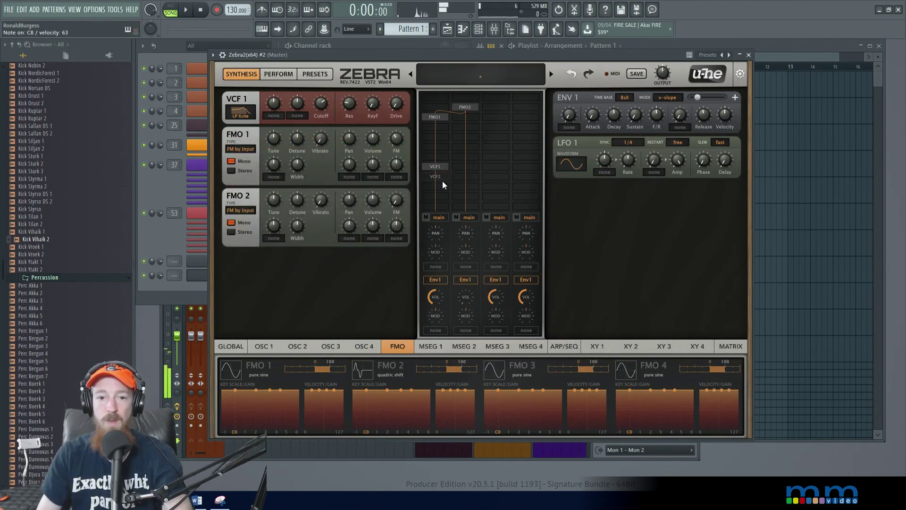
{"action": "double_click", "coordinate": [440, 177]}
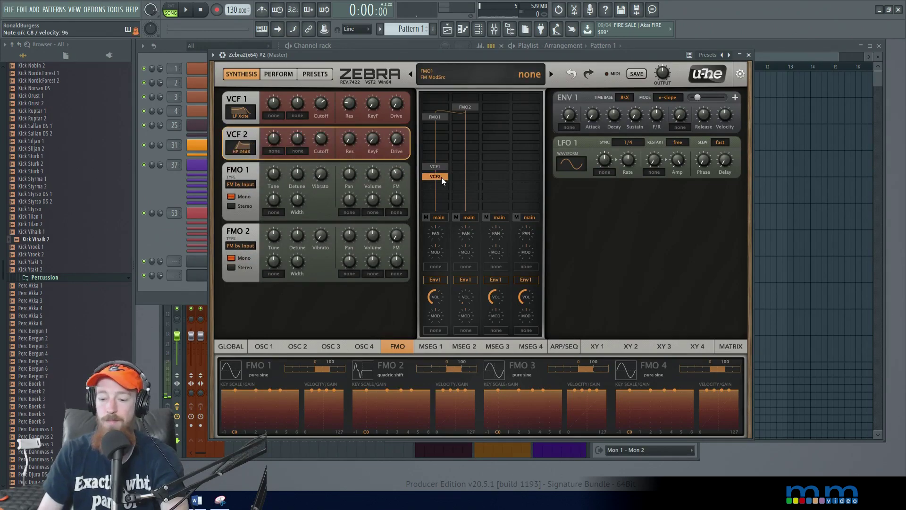
Step: Try different tunings on the FMO2 modulator oscillator
{"action": "left_click", "coordinate": [439, 117]}
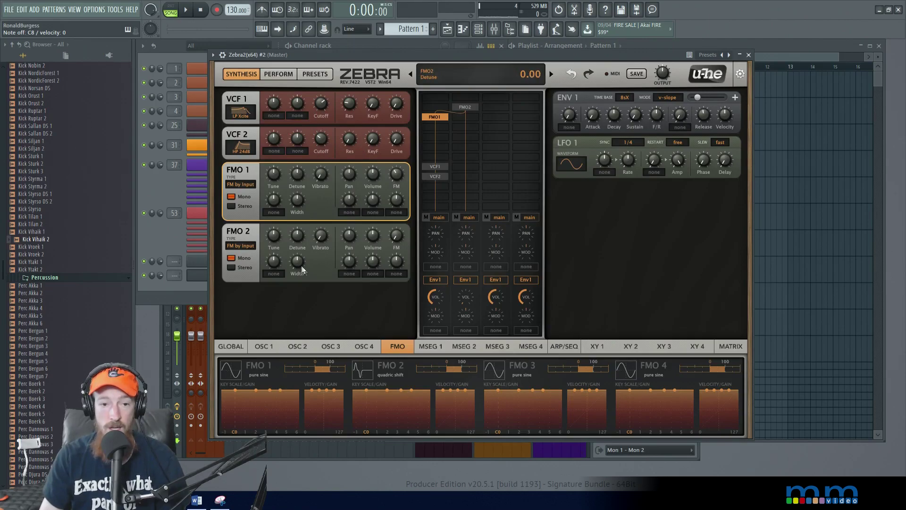
{"action": "left_click_drag", "start_coordinate": [275, 237], "coordinate": [277, 236]}
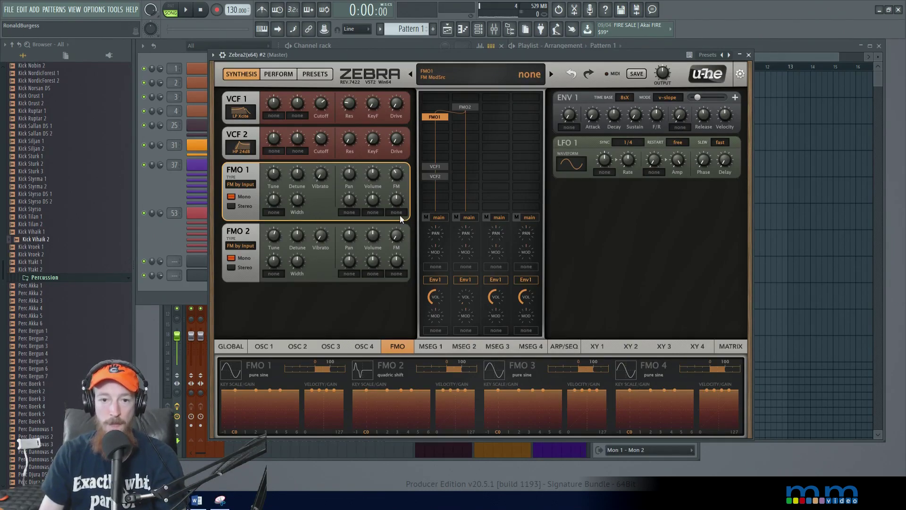
Step: Assign Env2 as the modulation source for FMO1's FM amount and set its modulation depth to -100
{"action": "left_click", "coordinate": [397, 201]}
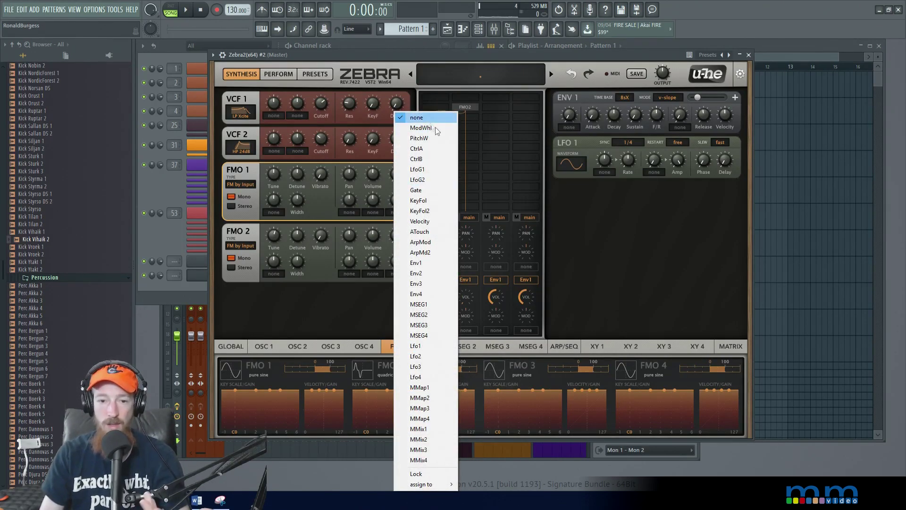
{"action": "left_click", "coordinate": [437, 277]}
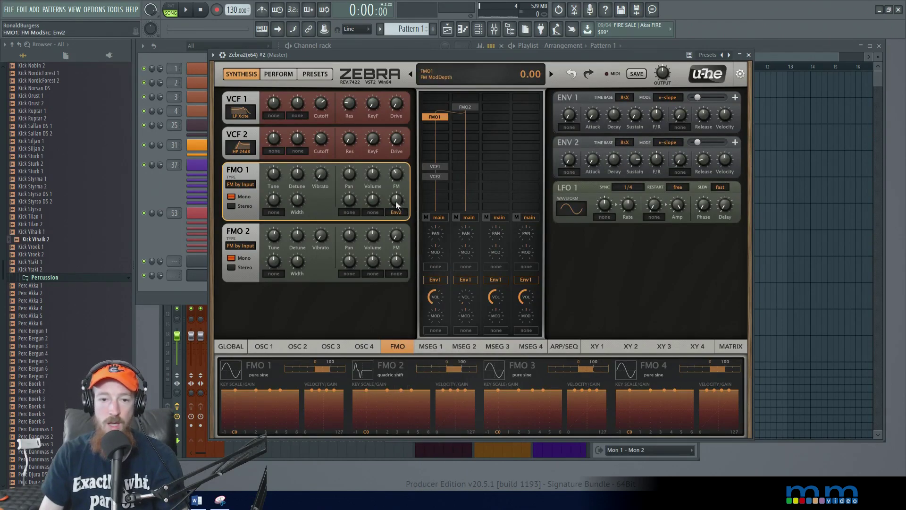
{"action": "left_click_drag", "start_coordinate": [396, 201], "coordinate": [395, 231]}
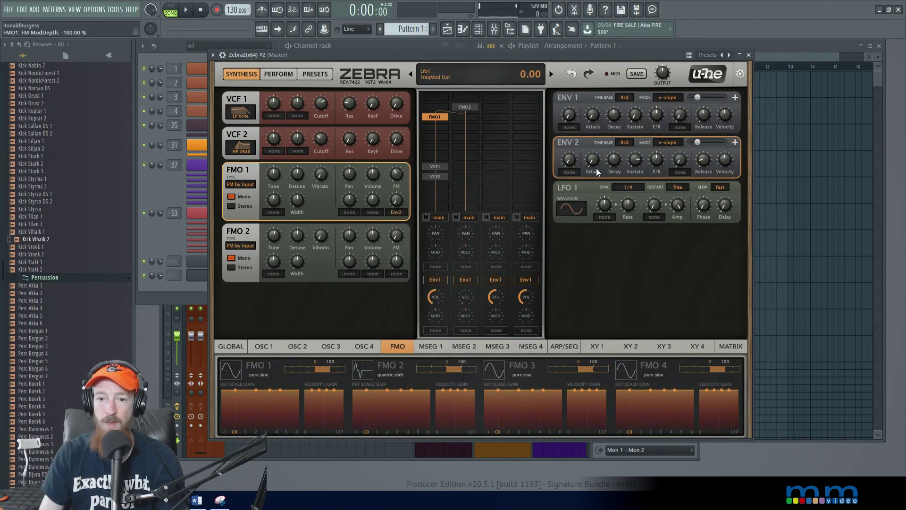
Step: Adjust Env 2 by raising its release and setting its attack to 17
{"action": "left_click_drag", "start_coordinate": [593, 160], "coordinate": [593, 141]}
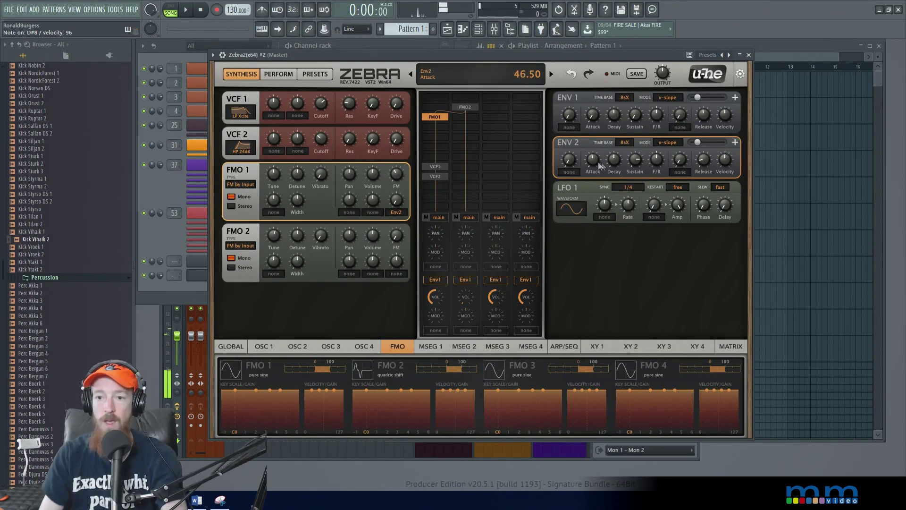
{"action": "left_click_drag", "start_coordinate": [703, 161], "coordinate": [705, 154]}
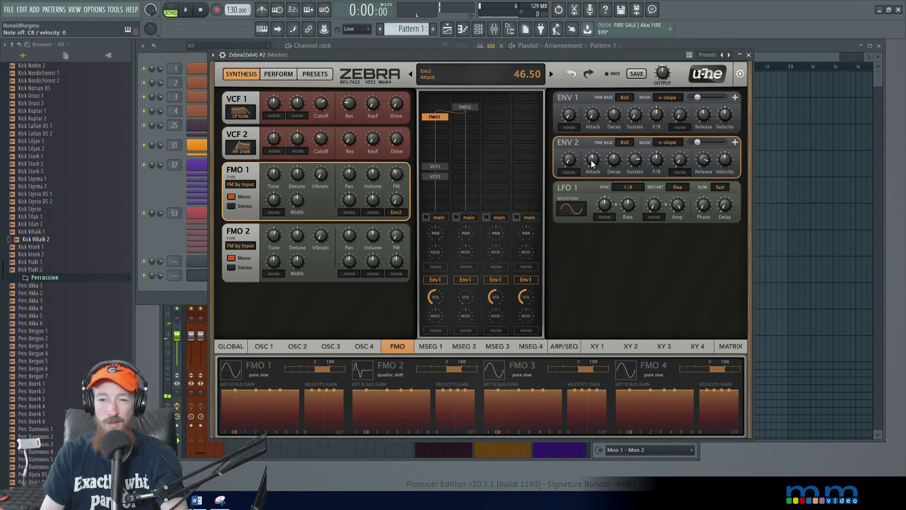
{"action": "left_click_drag", "start_coordinate": [591, 160], "coordinate": [594, 207]}
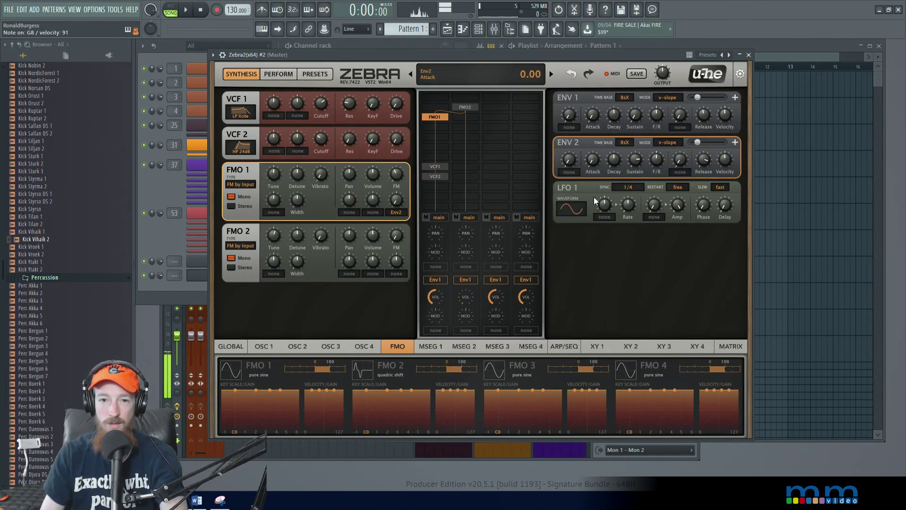
{"action": "left_click_drag", "start_coordinate": [593, 166], "coordinate": [595, 159]}
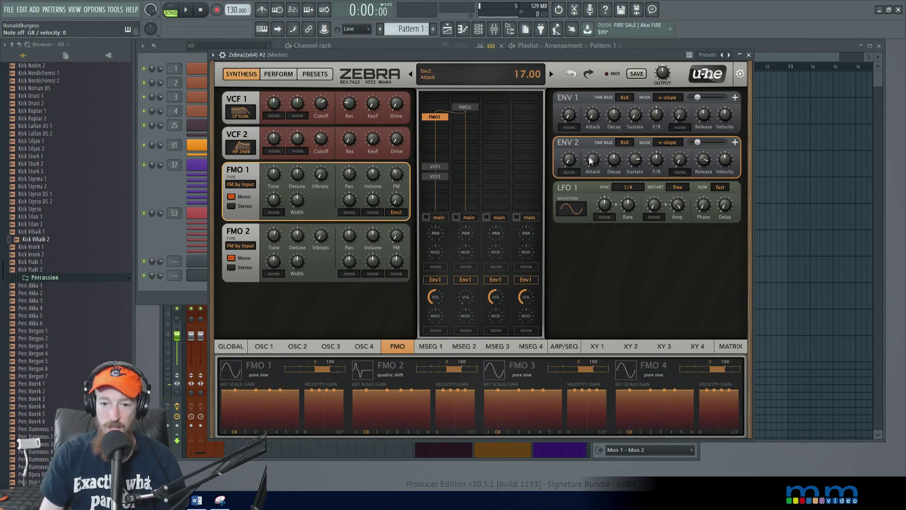
{"action": "left_click", "coordinate": [373, 350]}
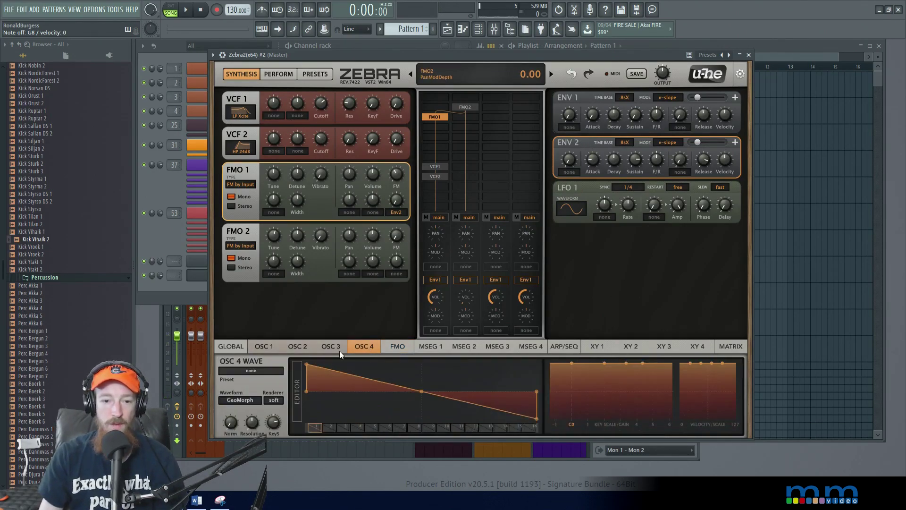
{"action": "left_click", "coordinate": [297, 347]}
{"action": "left_click", "coordinate": [398, 346]}
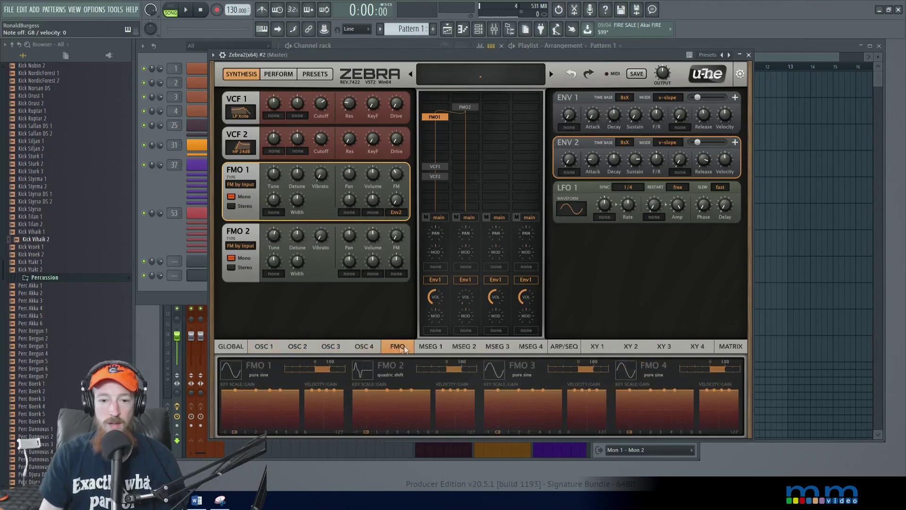
{"action": "left_click", "coordinate": [430, 345]}
{"action": "left_click", "coordinate": [397, 345]}
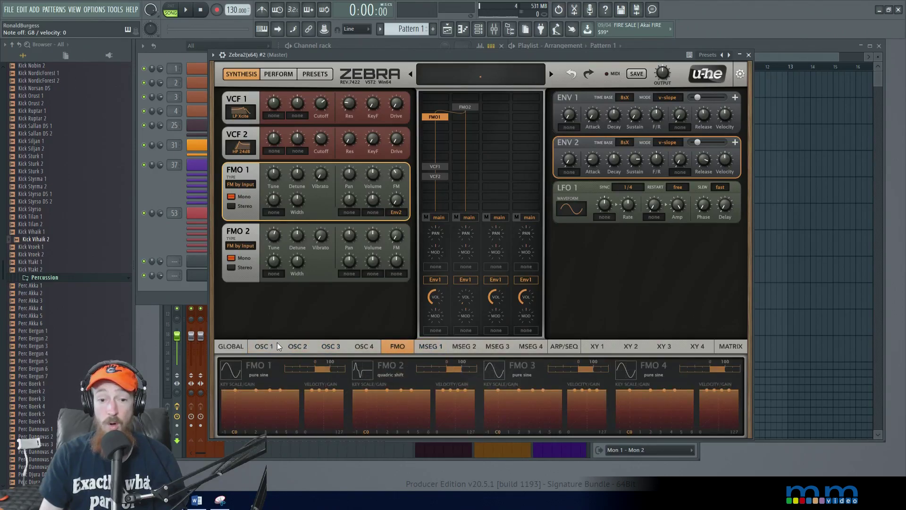
Step: Try the dual positive and sine shift waveforms on FMO2, finishing with quadric shift selected
{"action": "left_click", "coordinate": [358, 368]}
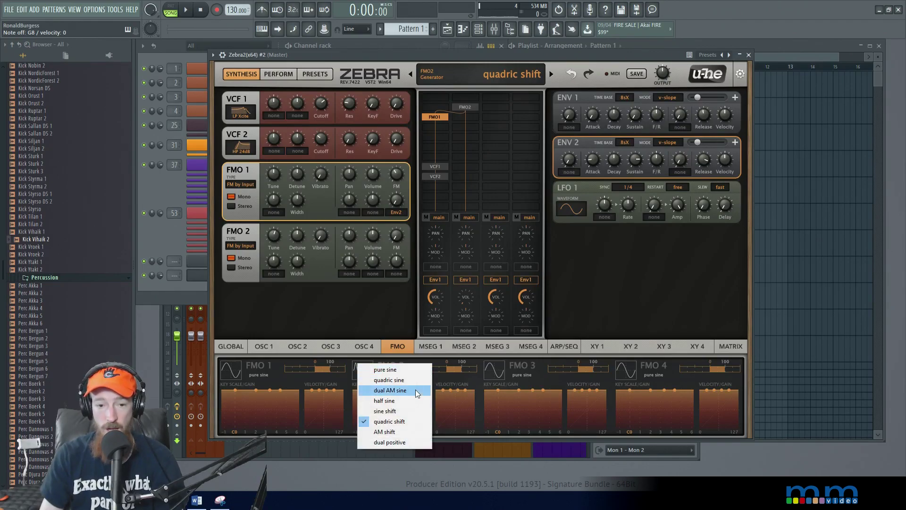
{"action": "left_click", "coordinate": [409, 442]}
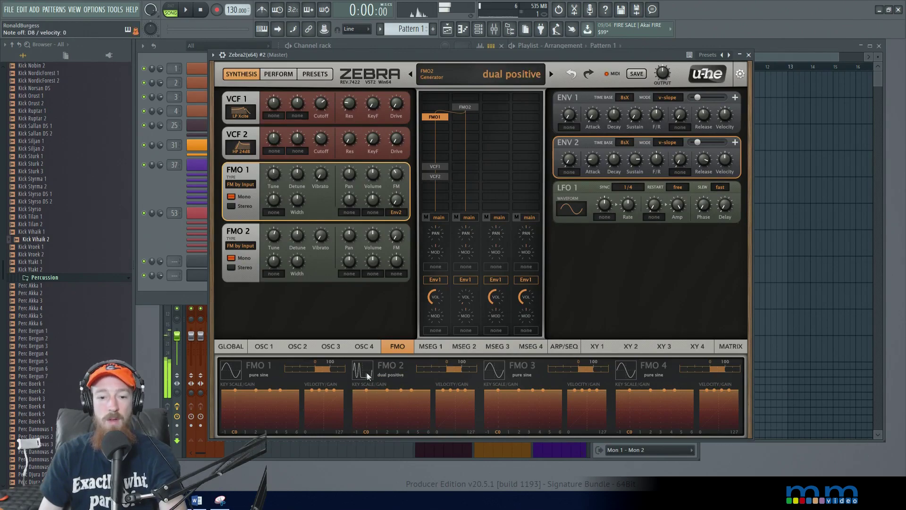
{"action": "left_click", "coordinate": [401, 376]}
{"action": "left_click", "coordinate": [416, 420]}
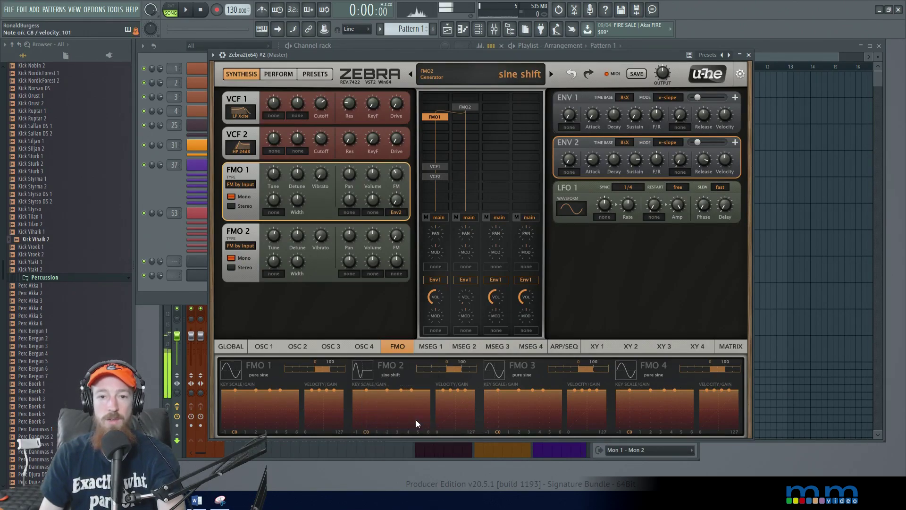
{"action": "left_click", "coordinate": [392, 375]}
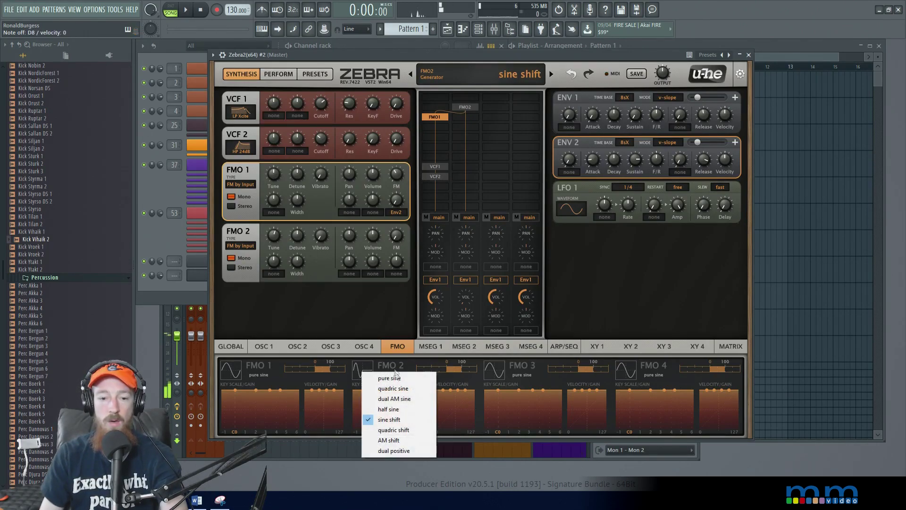
{"action": "left_click", "coordinate": [418, 431]}
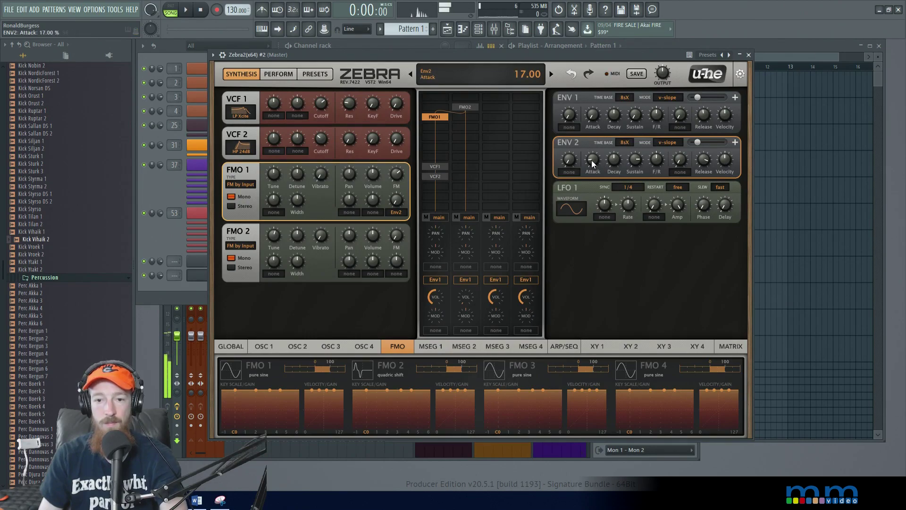
Step: Fine-tune the attack of Env 2 while auditioning the sound
{"action": "mouse_move", "coordinate": [591, 160]}
{"action": "left_mouse_down"}
{"action": "mouse_move", "coordinate": [590, 169]}
{"action": "mouse_move", "coordinate": [587, 141]}
{"action": "mouse_move", "coordinate": [593, 171]}
{"action": "left_mouse_up"}
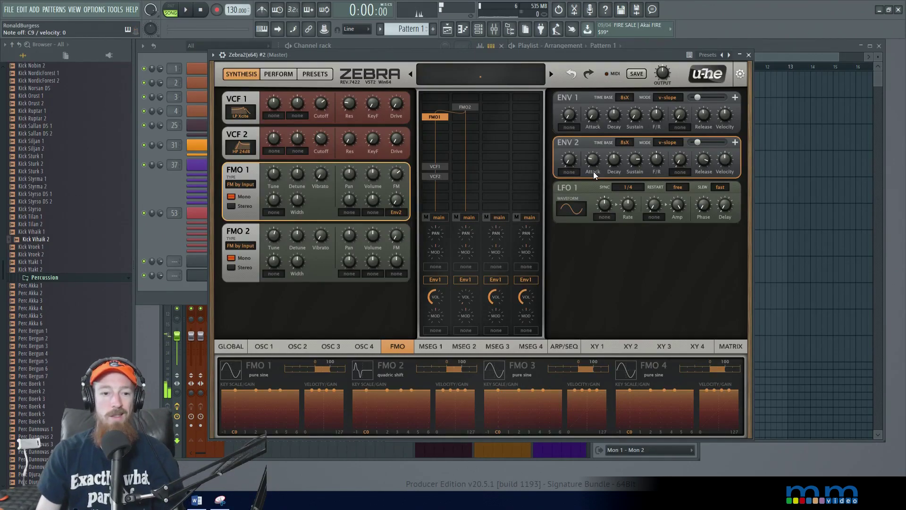
Step: Open the piano roll for the second Zebra2 channel and add a 3/4 time signature at the start
{"action": "left_click", "coordinate": [169, 230]}
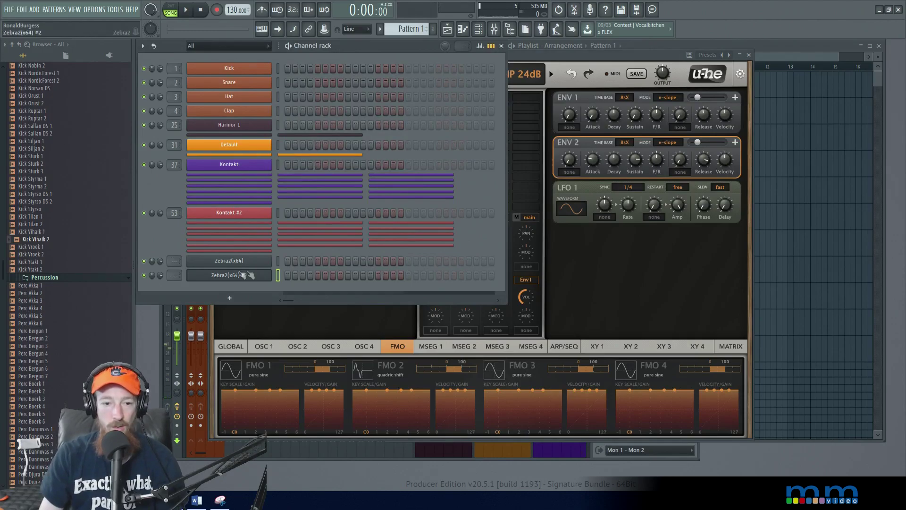
{"action": "right_click", "coordinate": [254, 277]}
{"action": "left_click", "coordinate": [292, 278]}
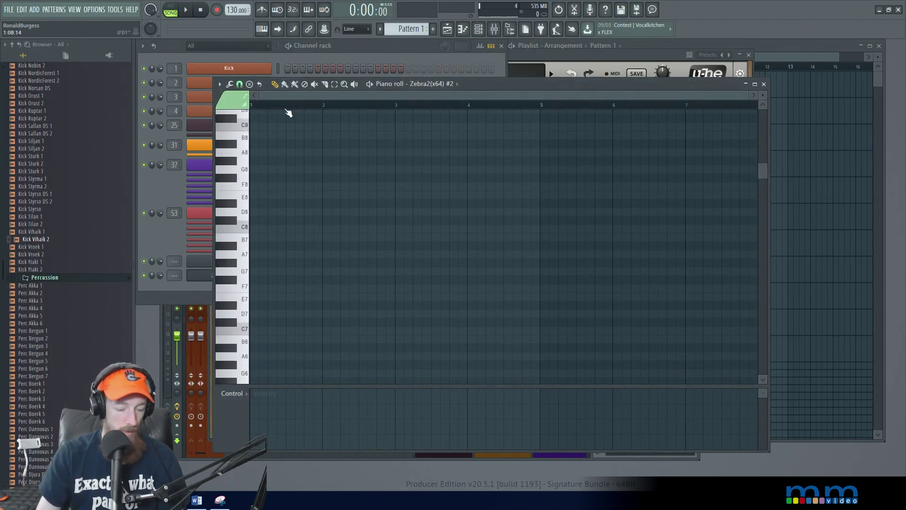
{"action": "key", "text": "ctrl"}
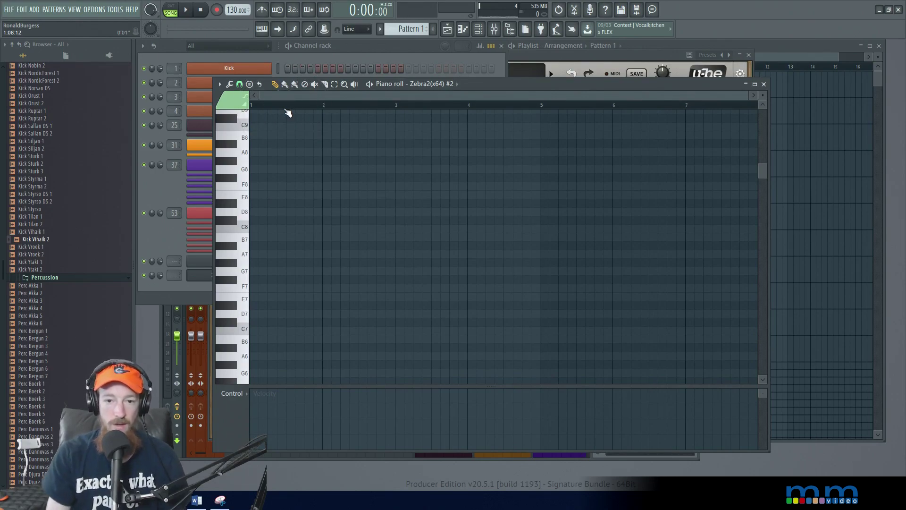
{"action": "key", "text": "shift+alt+t"}
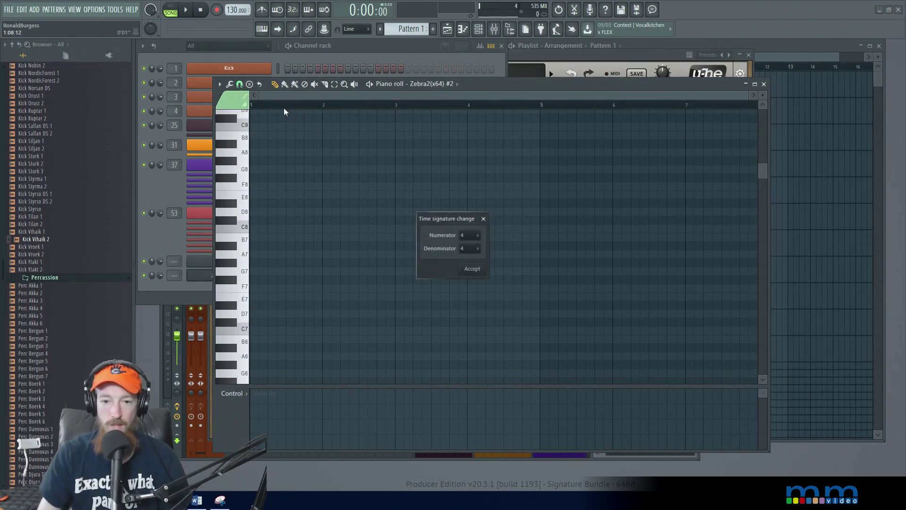
{"action": "left_click", "coordinate": [480, 236]}
{"action": "left_click", "coordinate": [475, 265]}
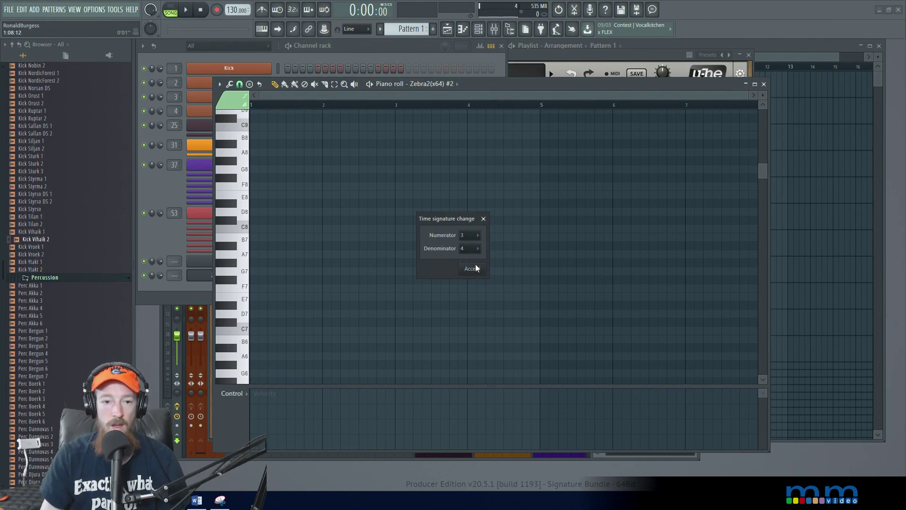
{"action": "left_click", "coordinate": [472, 268]}
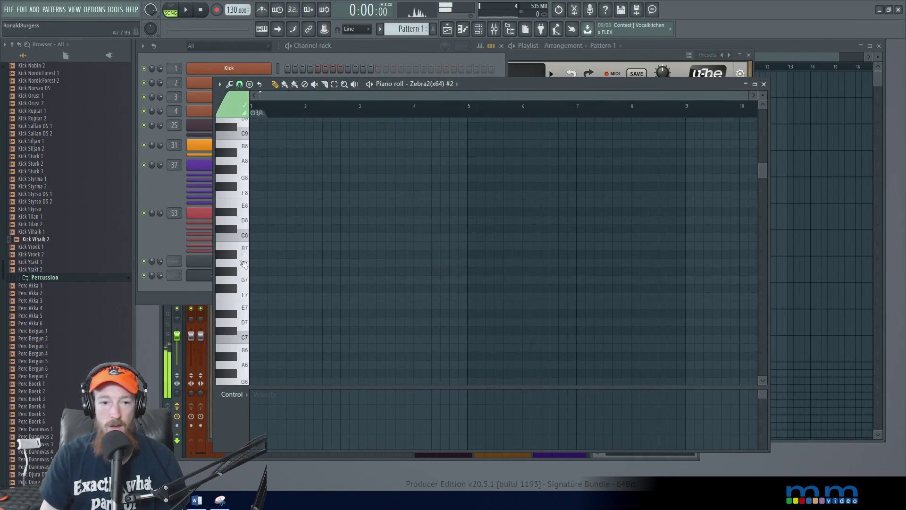
Step: Write a four-bar waltz pattern alternating C8 and G7 bass notes with D#8 and G8 chords, and set the tempo to 119 BPM
{"action": "scroll", "coordinate": [243, 242], "scroll_direction": "up", "scroll_amount": 3}
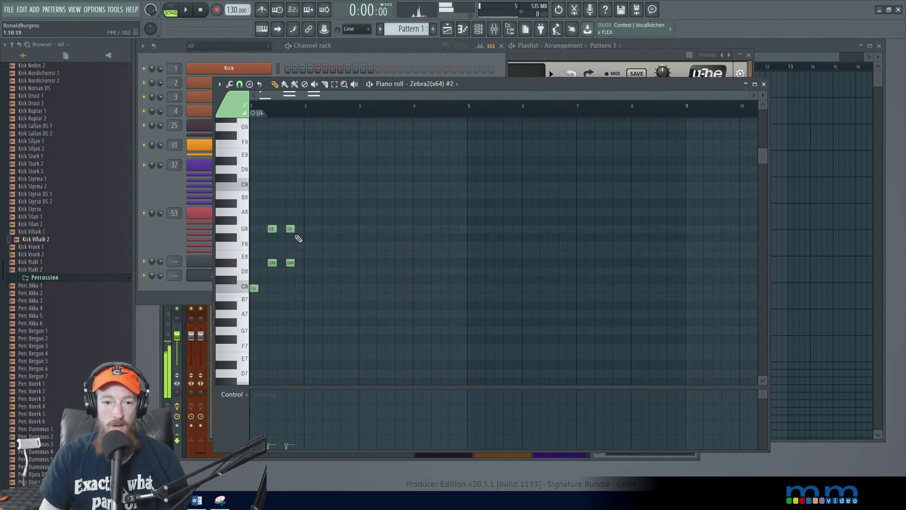
{"action": "left_click_drag", "start_coordinate": [330, 206], "coordinate": [251, 296]}
{"action": "left_click_drag", "start_coordinate": [230, 5], "coordinate": [229, 11]}
{"action": "mouse_move", "coordinate": [253, 289]}
{"action": "left_mouse_down", "text": "shift"}
{"action": "mouse_move", "coordinate": [307, 289]}
{"action": "mouse_move", "coordinate": [307, 330]}
{"action": "left_mouse_up", "text": "shift"}
{"action": "left_click", "coordinate": [310, 305], "text": "ctrl"}
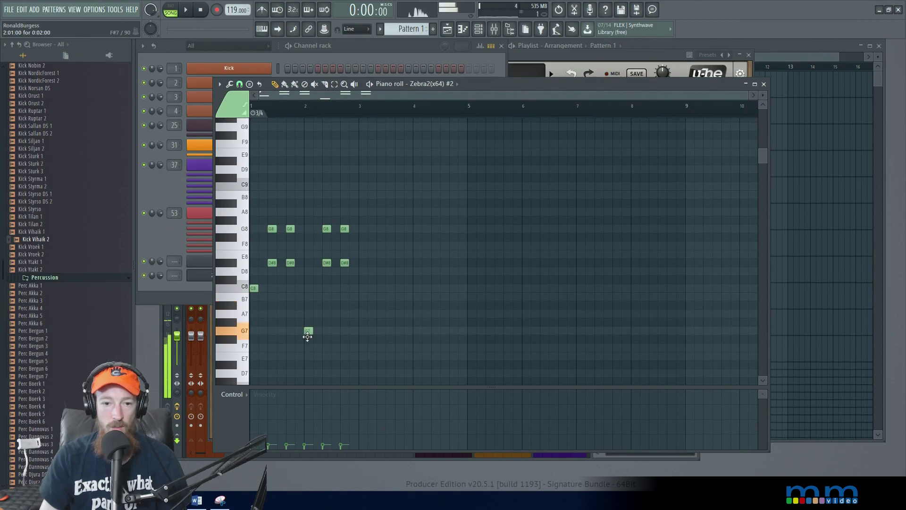
{"action": "left_click_drag", "start_coordinate": [370, 207], "coordinate": [249, 384], "text": "ctrl"}
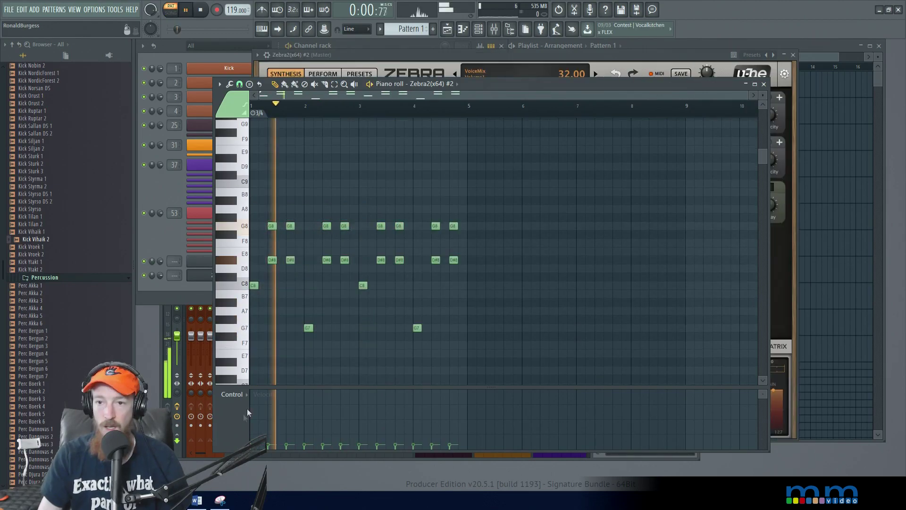
{"action": "key", "text": "space"}
Step: Adjust FMO1's FM amount and its Env2 modulation depth, with the Env 2 decay set to 22, while playing the pattern
{"action": "left_click", "coordinate": [675, 51]}
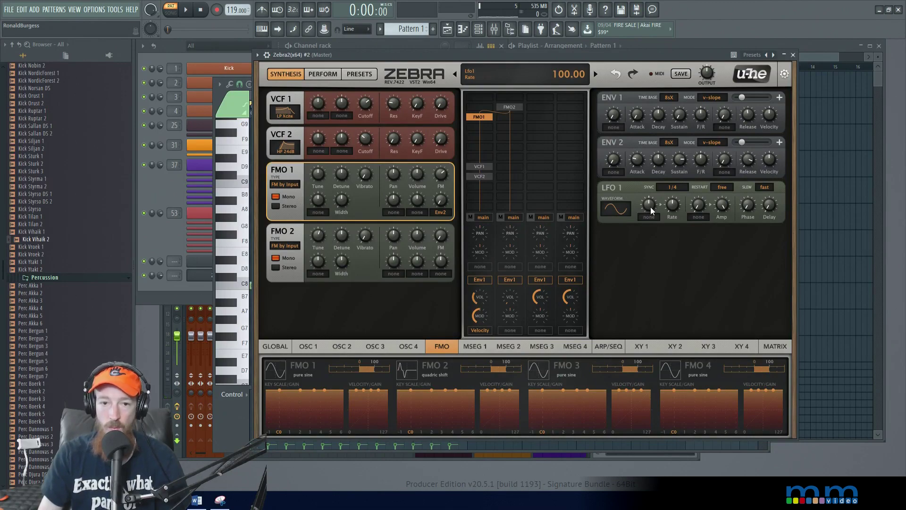
{"action": "left_click_drag", "start_coordinate": [439, 206], "coordinate": [443, 187]}
{"action": "left_click_drag", "start_coordinate": [446, 238], "coordinate": [447, 250]}
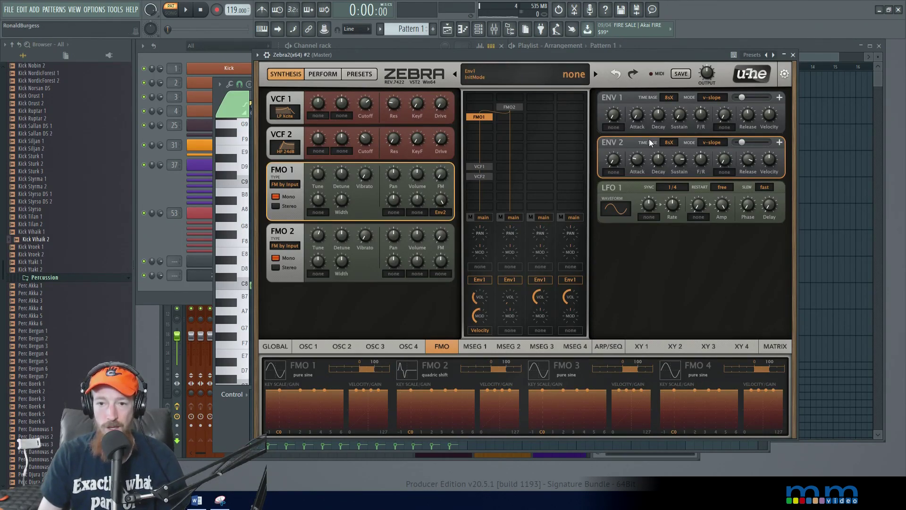
{"action": "key", "text": "space"}
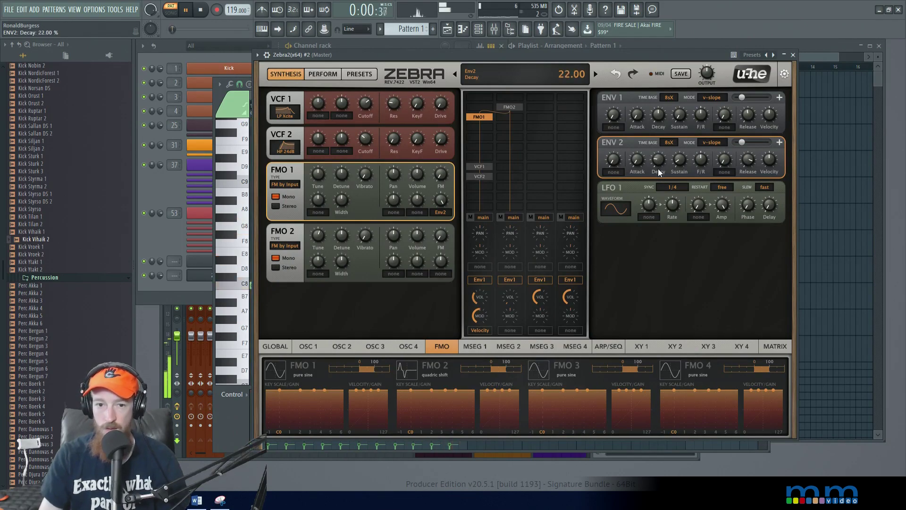
{"action": "mouse_move", "coordinate": [440, 176]}
{"action": "left_mouse_down"}
{"action": "mouse_move", "coordinate": [441, 161]}
{"action": "mouse_move", "coordinate": [441, 198]}
{"action": "mouse_move", "coordinate": [441, 182]}
{"action": "left_mouse_up"}
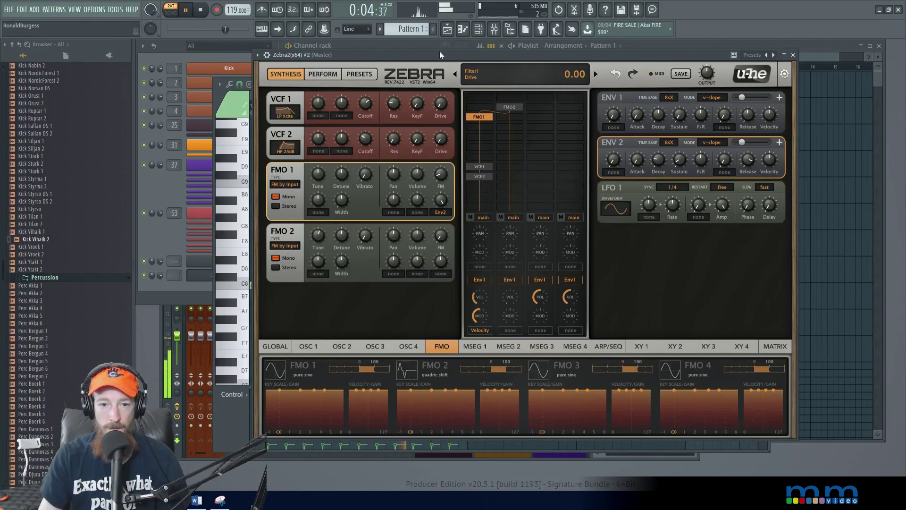
Step: Set the VCF1 resonance to 9 and play the pattern to check it
{"action": "left_click_drag", "start_coordinate": [439, 54], "coordinate": [432, 51]}
{"action": "key", "text": "space"}
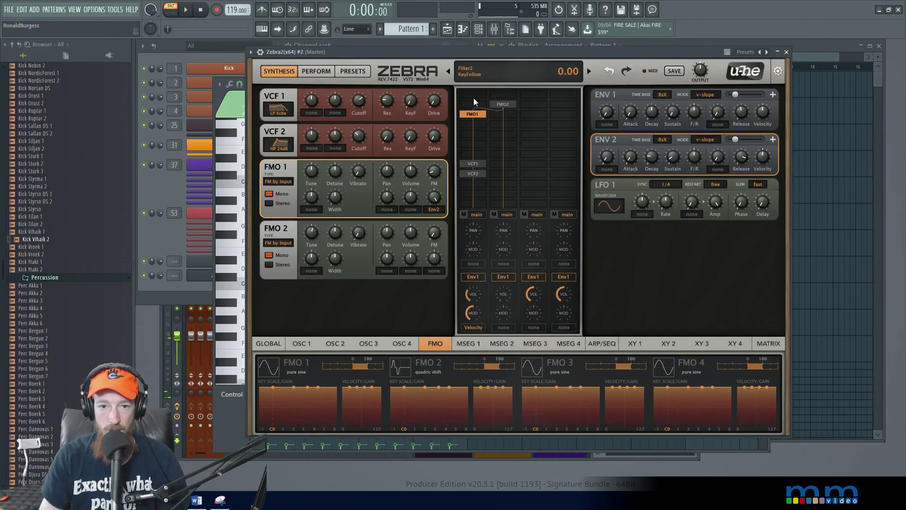
{"action": "left_click_drag", "start_coordinate": [386, 105], "coordinate": [386, 113]}
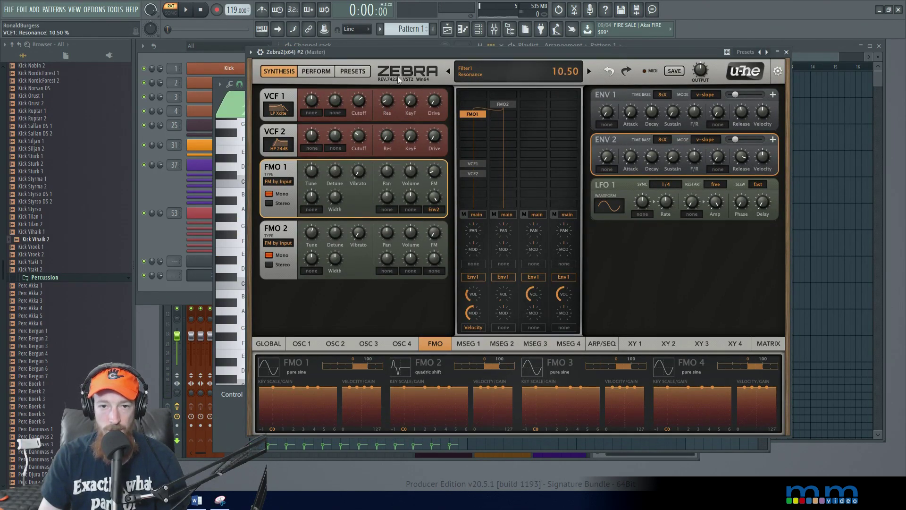
{"action": "key", "text": "space"}
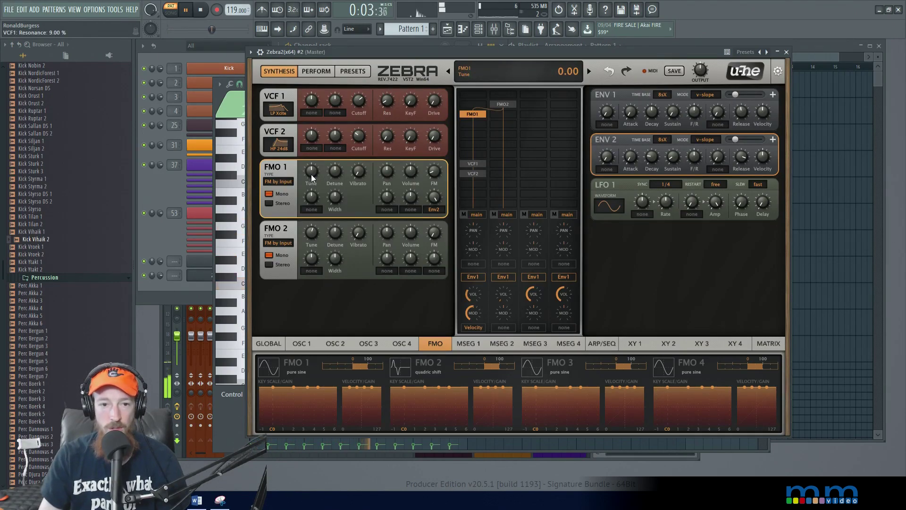
Step: Try FMO2 tunings of 12 and 5, playing the pattern to compare them
{"action": "left_click_drag", "start_coordinate": [311, 234], "coordinate": [311, 231]}
{"action": "key", "text": "space"}
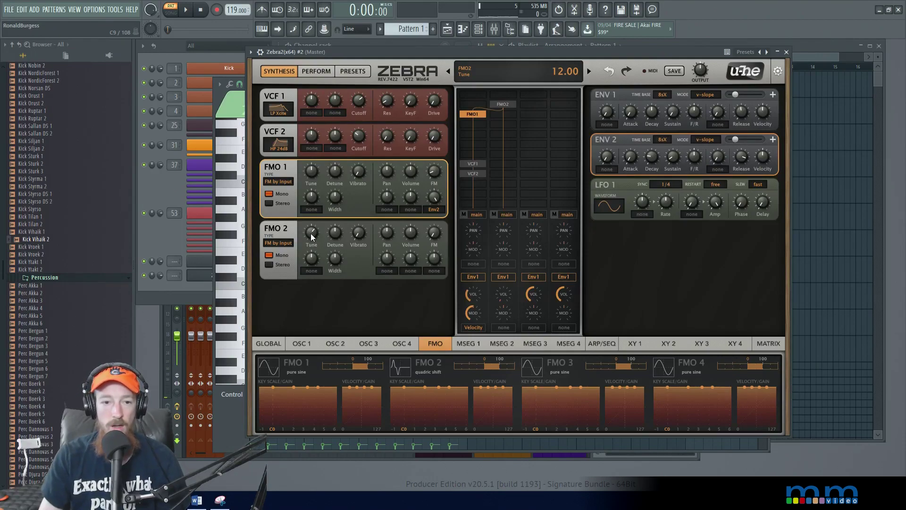
{"action": "left_click_drag", "start_coordinate": [312, 236], "coordinate": [312, 242]}
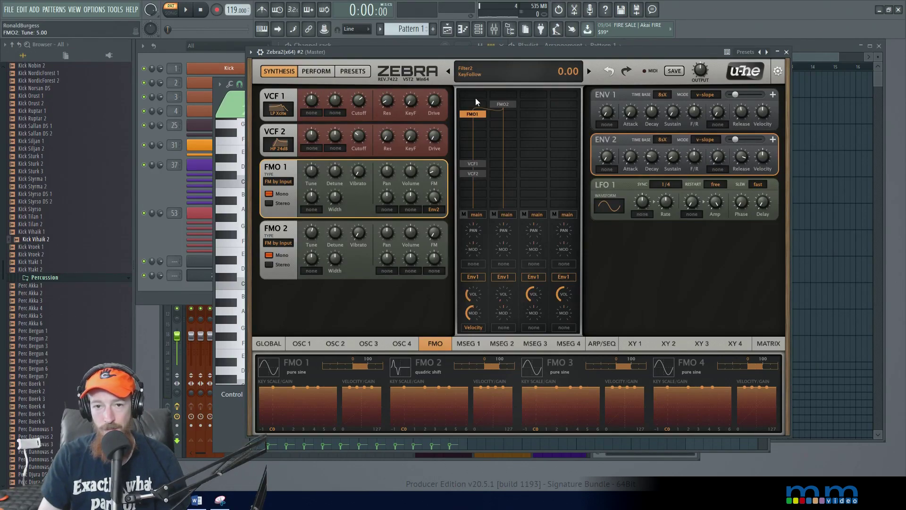
{"action": "key", "text": "space"}
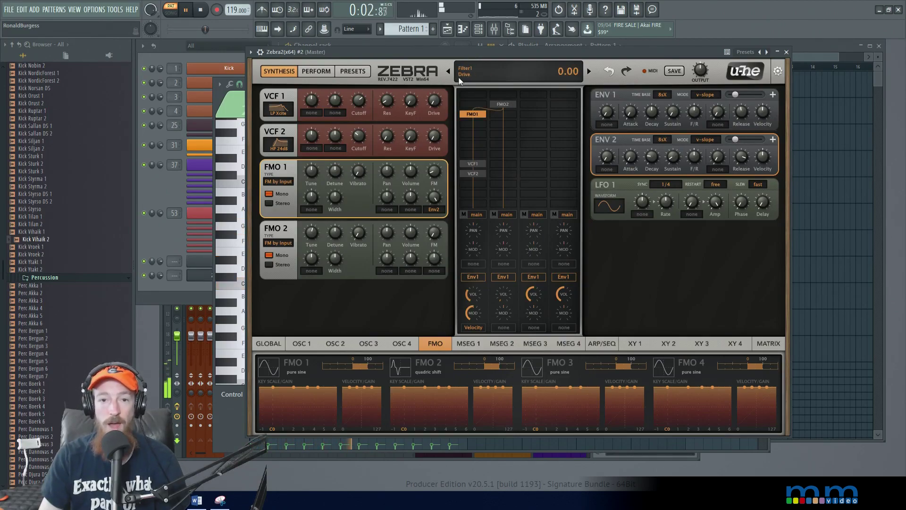
{"action": "key", "text": "space"}
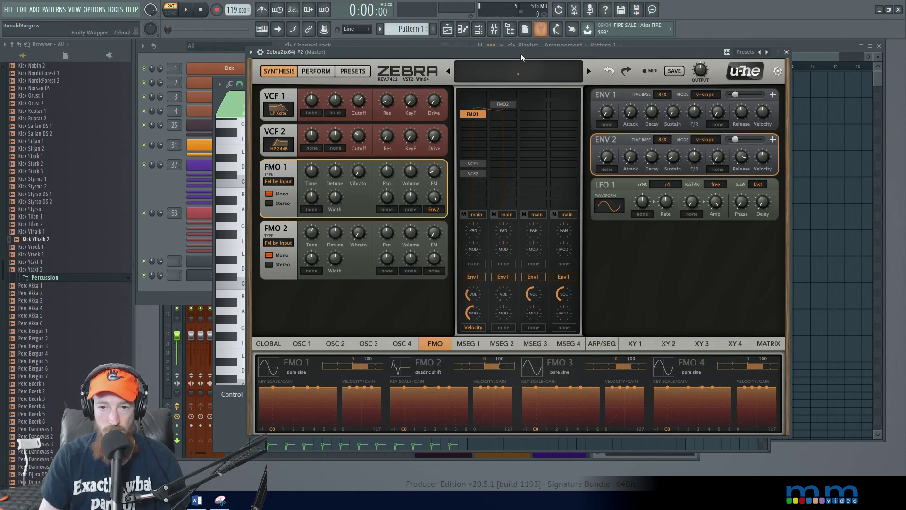
Step: Raise the FMO2 tuning, trying values such as 14.5 and 13, and play the pattern to judge the result
{"action": "key", "text": "space"}
{"action": "left_click_drag", "start_coordinate": [313, 240], "coordinate": [313, 231]}
{"action": "scroll", "coordinate": [311, 232], "scroll_direction": "up", "scroll_amount": 6}
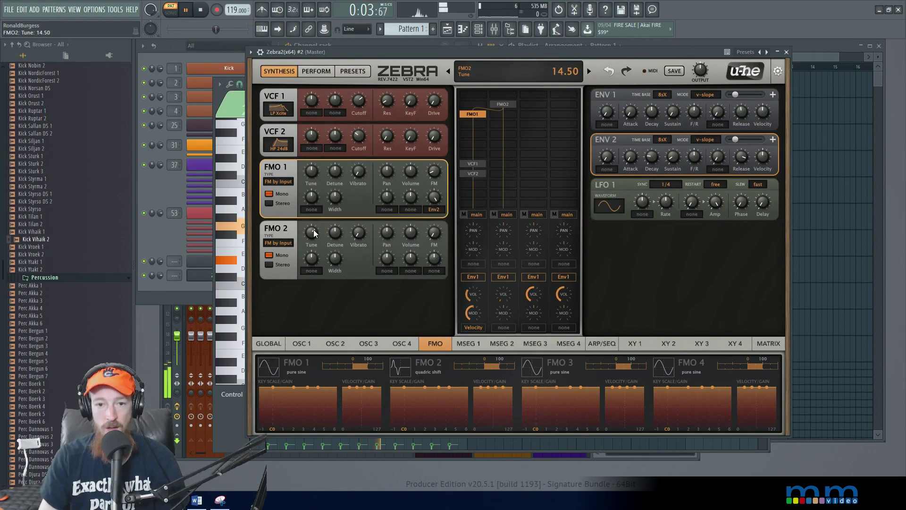
{"action": "scroll", "coordinate": [311, 235], "scroll_direction": "up", "scroll_amount": 5}
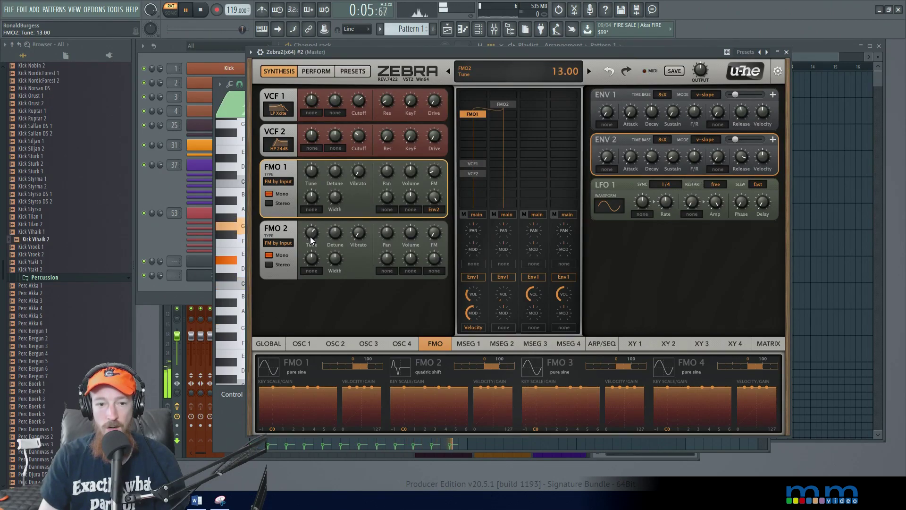
{"action": "key", "text": "space"}
{"action": "mouse_move", "coordinate": [317, 241]}
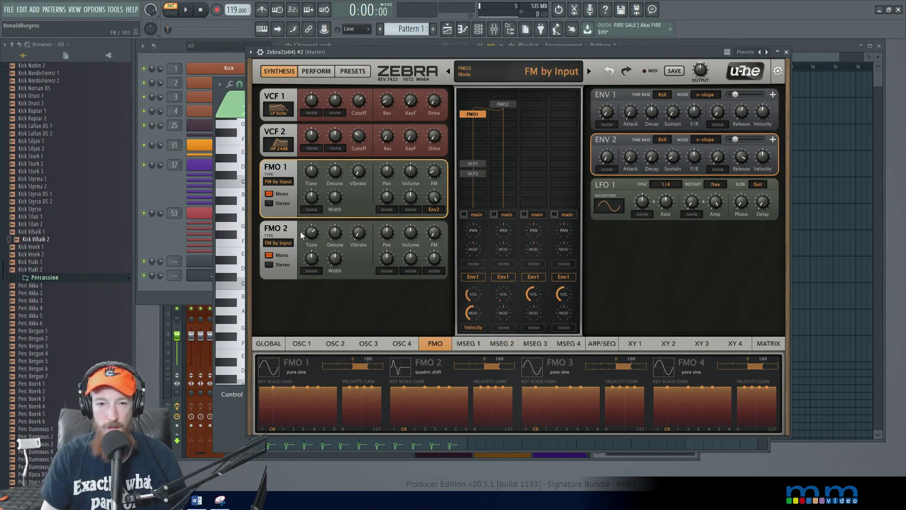
{"action": "key", "text": "space"}
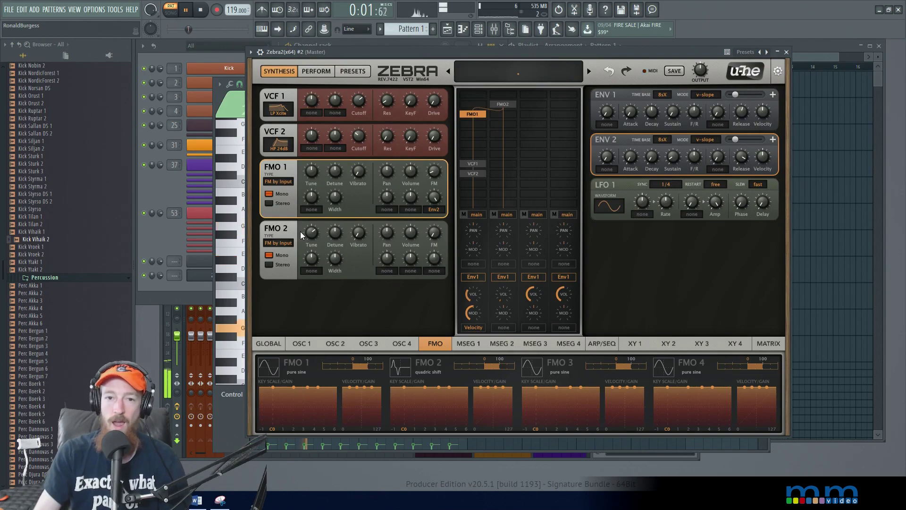
{"action": "key", "text": "space"}
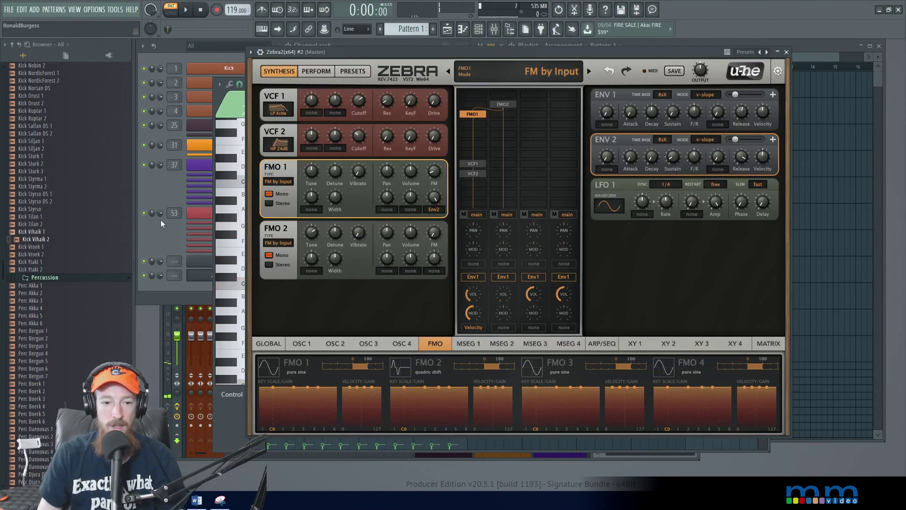
Step: Bring the channel rack forward and reopen the piano roll of the second Zebra2 channel
{"action": "left_click", "coordinate": [185, 241]}
{"action": "left_click", "coordinate": [299, 283]}
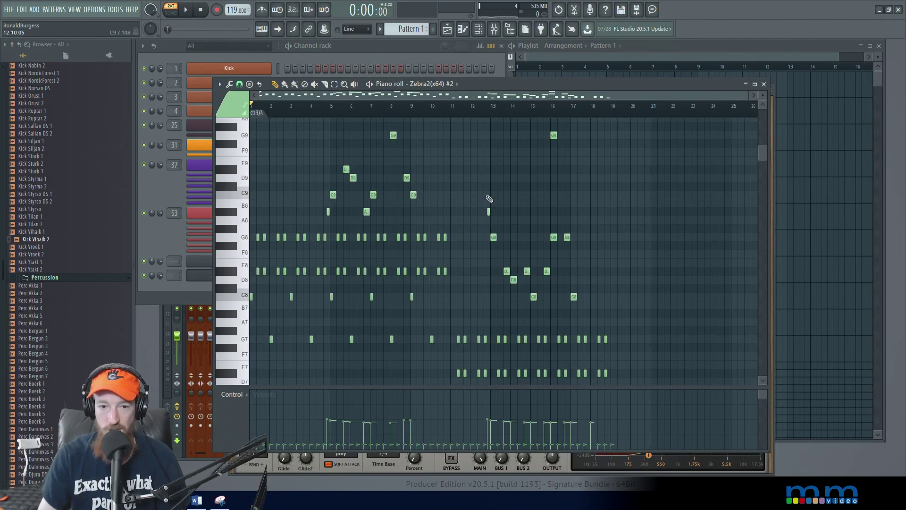
Step: Play the waltz pattern and shorten the ENV 1 decay of the second Zebra2 to 47.50
{"action": "left_click_drag", "start_coordinate": [531, 85], "coordinate": [506, 57]}
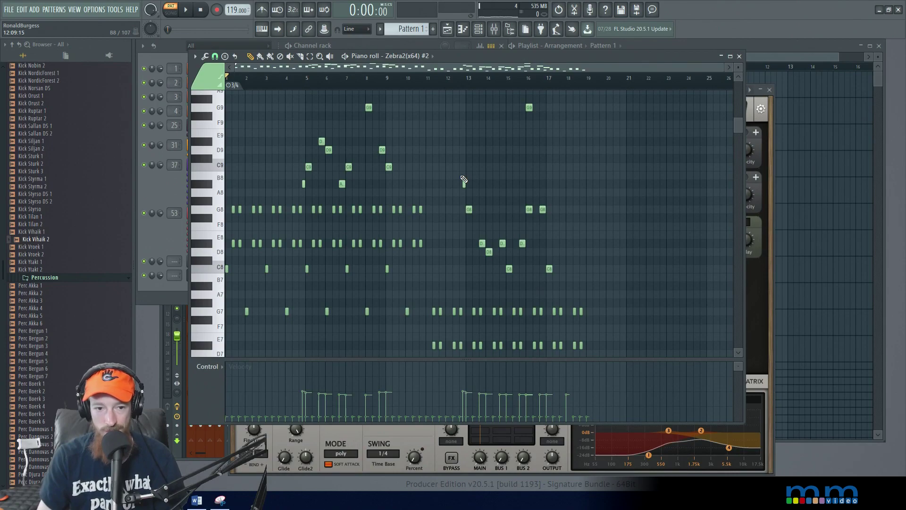
{"action": "key", "text": "space"}
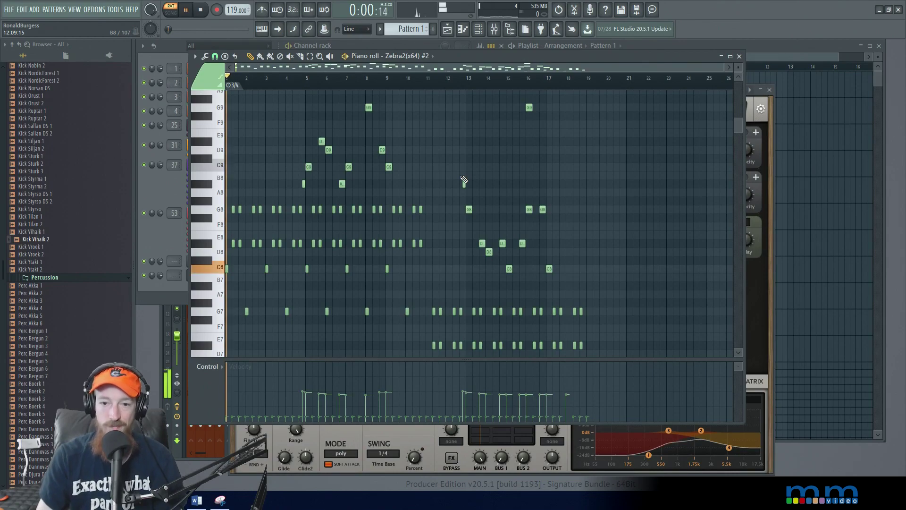
{"action": "left_click", "coordinate": [763, 332]}
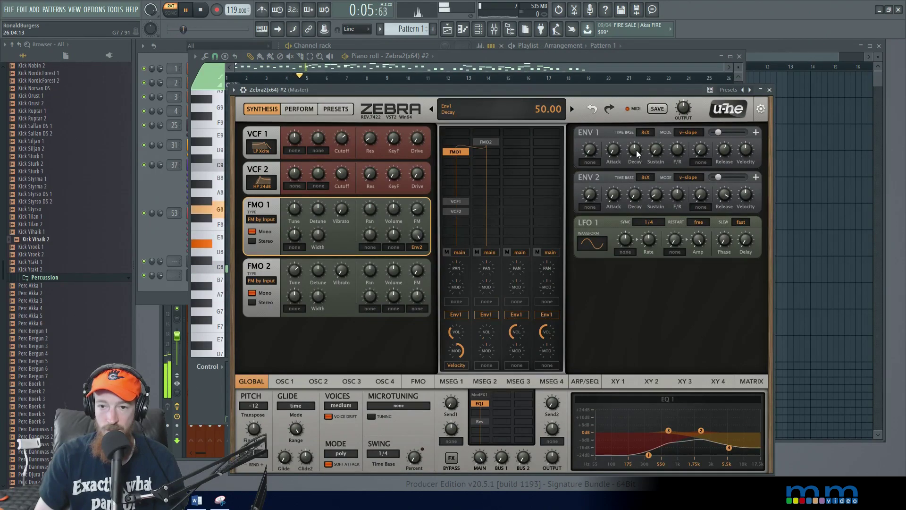
{"action": "mouse_move", "coordinate": [637, 154]}
{"action": "left_mouse_down"}
{"action": "mouse_move", "coordinate": [636, 133]}
{"action": "mouse_move", "coordinate": [633, 179]}
{"action": "mouse_move", "coordinate": [631, 152]}
{"action": "left_mouse_up"}
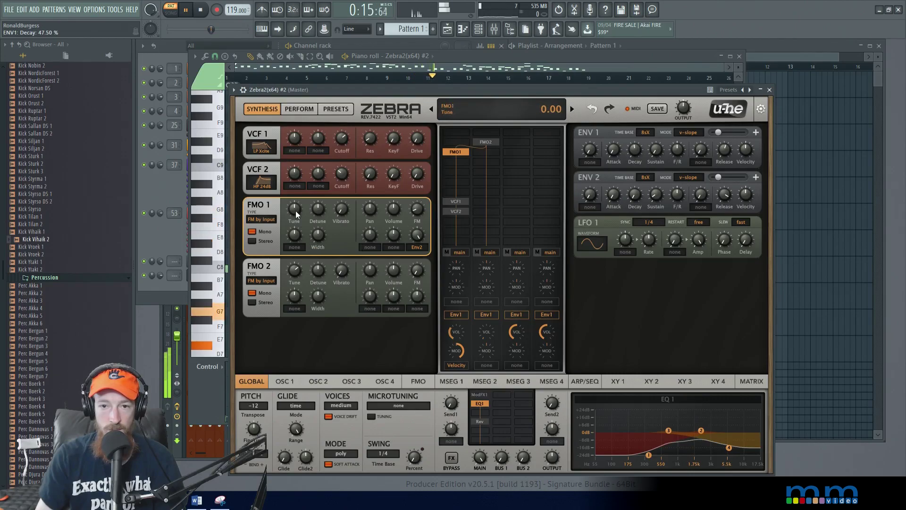
Step: Try an FMO 1 tuning of 2.00 while the pattern plays, and return it to 0.00
{"action": "left_click_drag", "start_coordinate": [296, 211], "coordinate": [295, 208]}
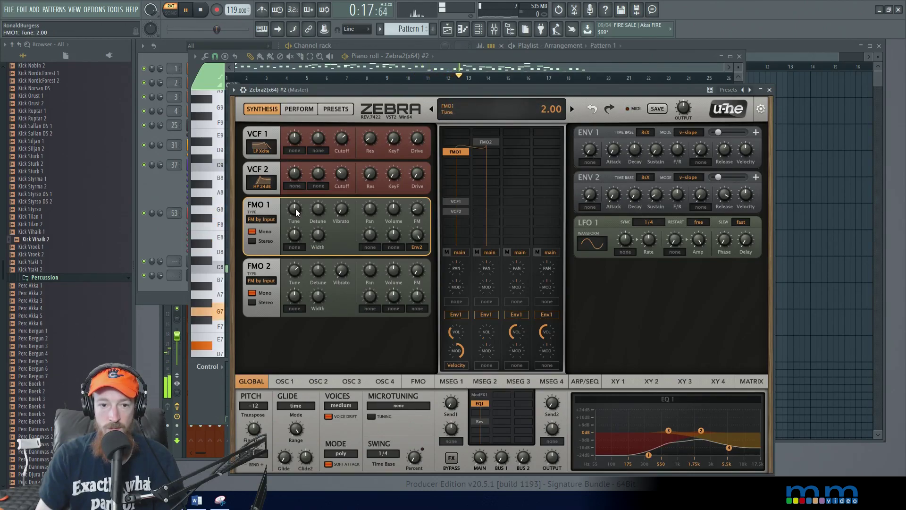
{"action": "left_click_drag", "start_coordinate": [295, 209], "coordinate": [295, 211]}
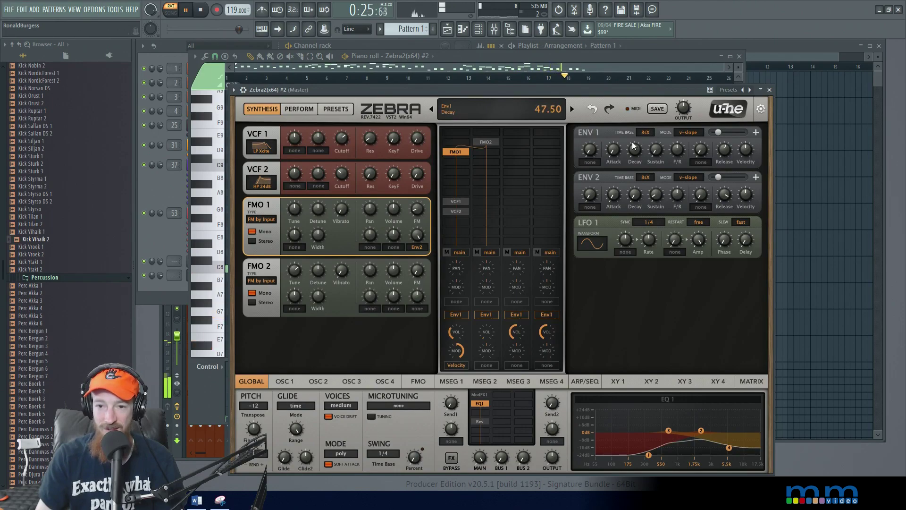
Step: Set the ENV 1 attack to 28.50 and its decay to 40.50 while the pattern plays
{"action": "left_click_drag", "start_coordinate": [613, 147], "coordinate": [613, 144]}
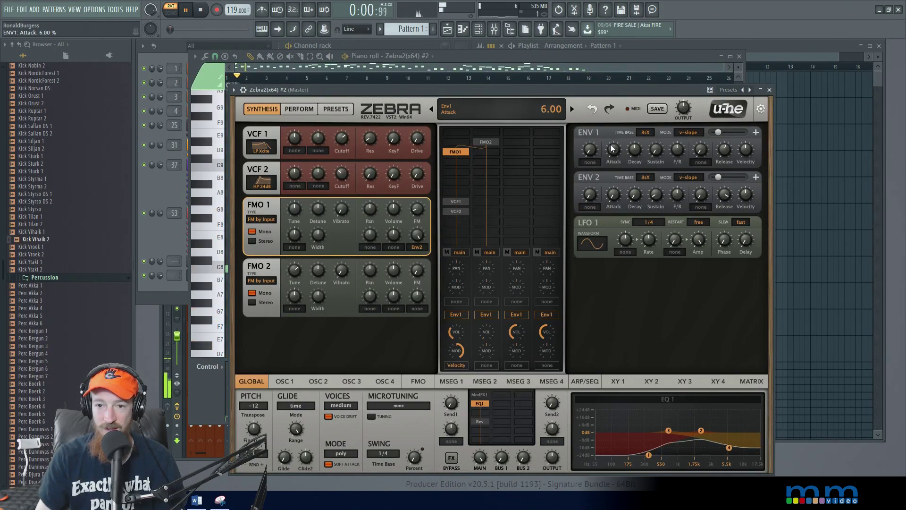
{"action": "left_click_drag", "start_coordinate": [612, 144], "coordinate": [611, 123]}
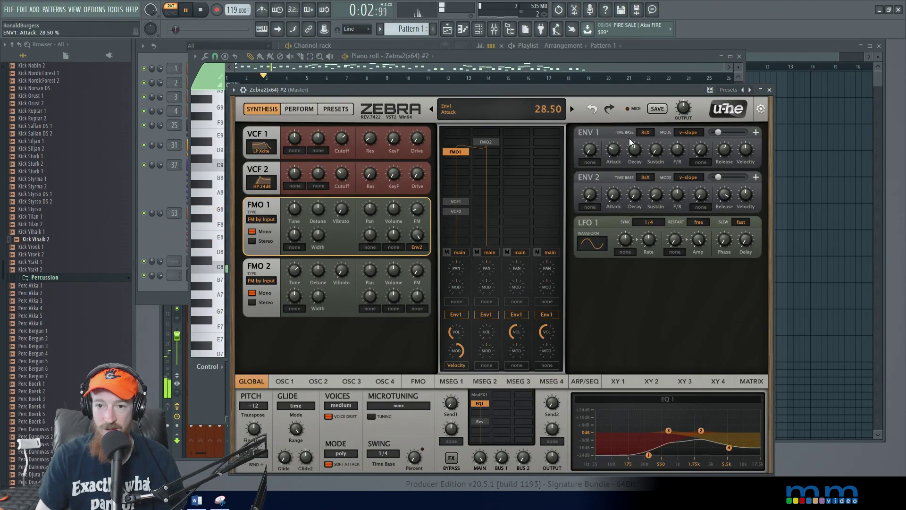
{"action": "mouse_move", "coordinate": [636, 149]}
{"action": "left_mouse_down"}
{"action": "mouse_move", "coordinate": [631, 184]}
{"action": "mouse_move", "coordinate": [627, 155]}
{"action": "left_mouse_up"}
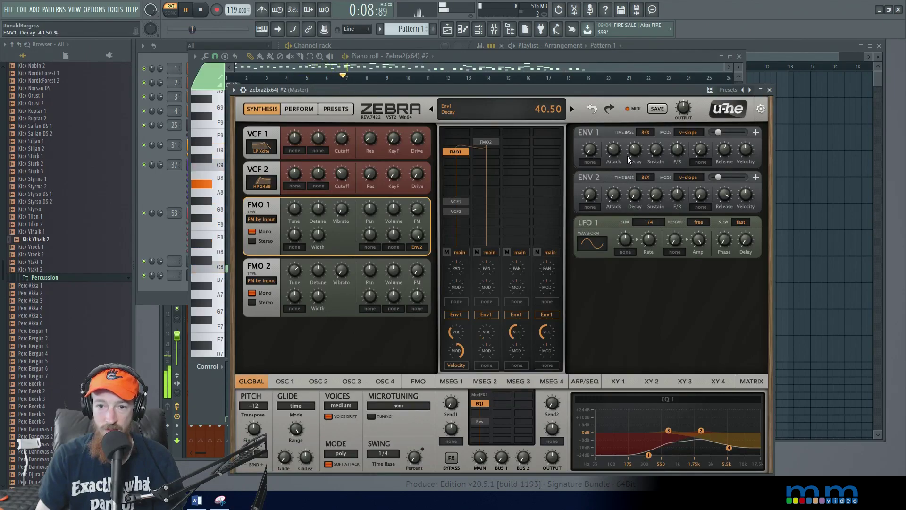
Step: Transpose all notes of the pattern down one octave in the piano roll and restart playback
{"action": "left_click", "coordinate": [553, 64]}
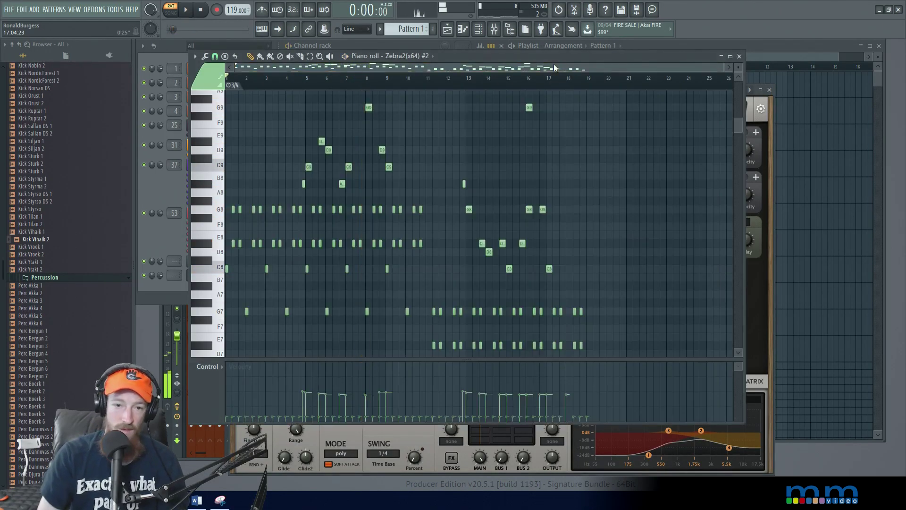
{"action": "key", "text": "space"}
{"action": "key", "text": "ctrl+a"}
{"action": "key", "text": "ctrl+Down"}
{"action": "key", "text": "space"}
{"action": "left_click_drag", "start_coordinate": [553, 64], "coordinate": [562, 60]}
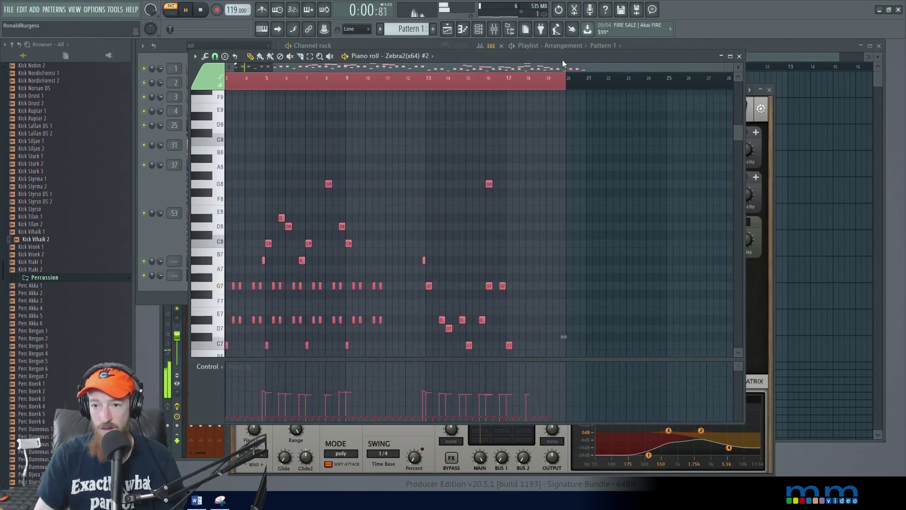
Step: Return to the Zebra2 window and readjust the ENV 1 attack while listening to the transposed pattern
{"action": "left_click", "coordinate": [773, 138]}
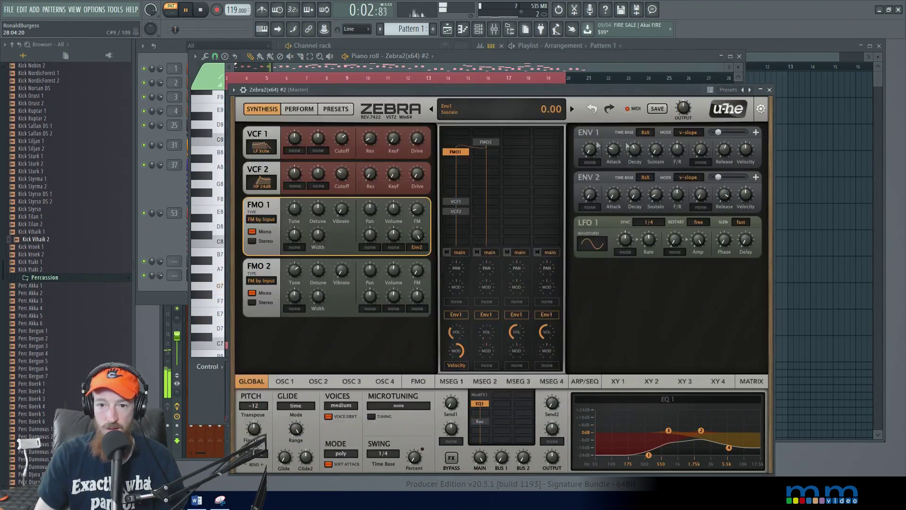
{"action": "left_click_drag", "start_coordinate": [613, 149], "coordinate": [636, 149]}
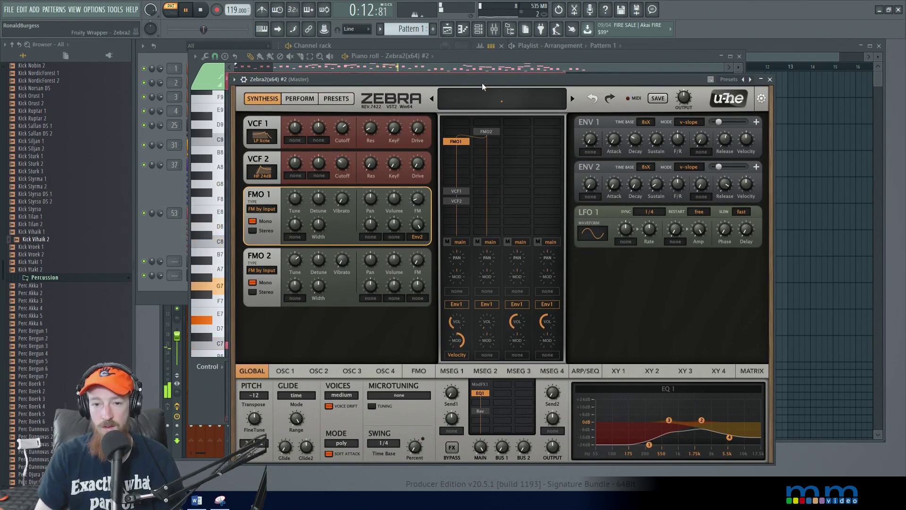
Step: Switch FMO 1 from Mono to Stereo and adjust its width
{"action": "mouse_move", "coordinate": [320, 293]}
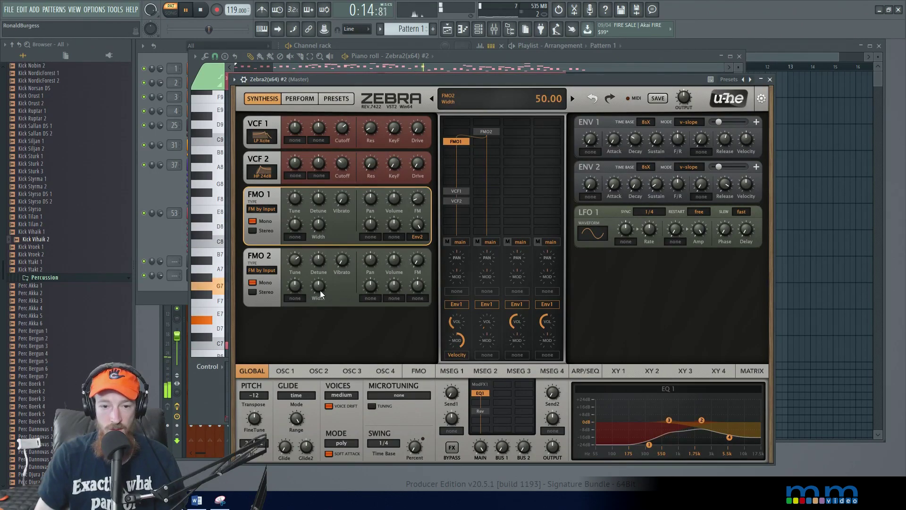
{"action": "left_click_drag", "start_coordinate": [320, 293], "coordinate": [318, 286]}
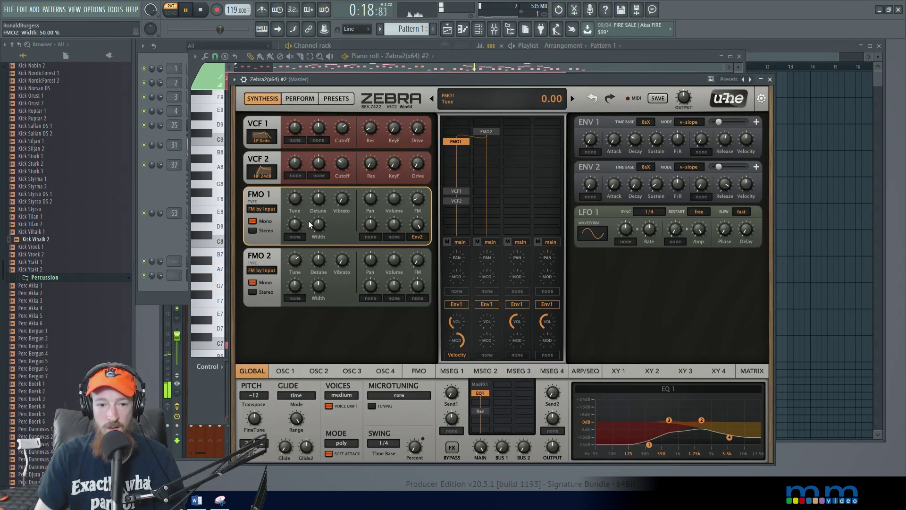
{"action": "left_click", "coordinate": [254, 232]}
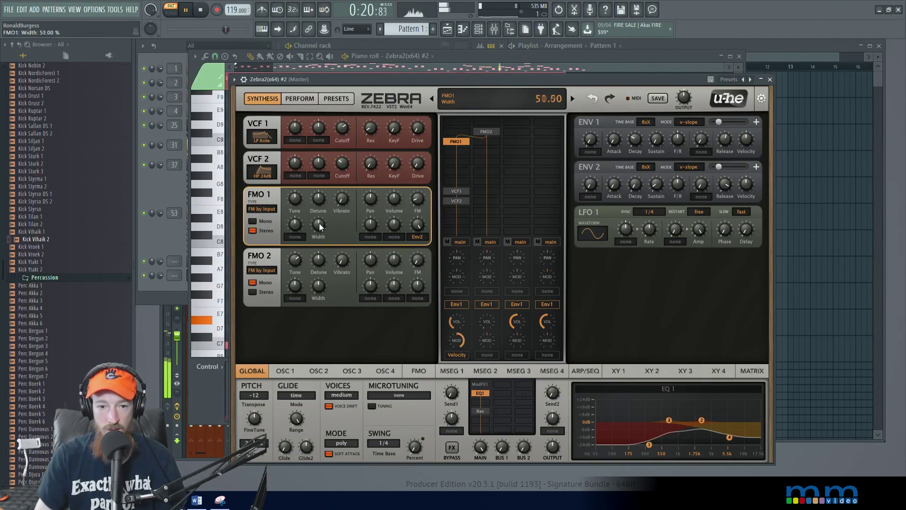
{"action": "left_click_drag", "start_coordinate": [319, 226], "coordinate": [320, 219]}
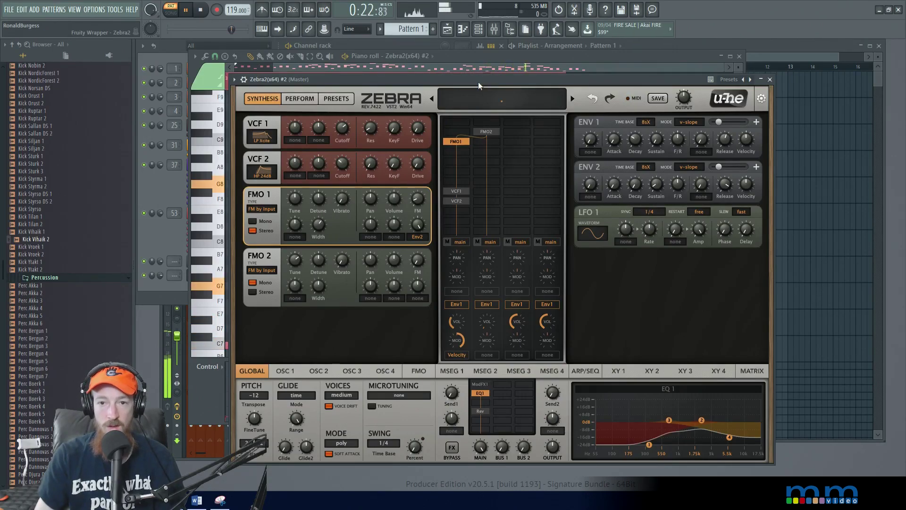
Step: Bring the piano roll forward, look over the transposed notes near the pattern's end, and stop playback
{"action": "left_click", "coordinate": [554, 57]}
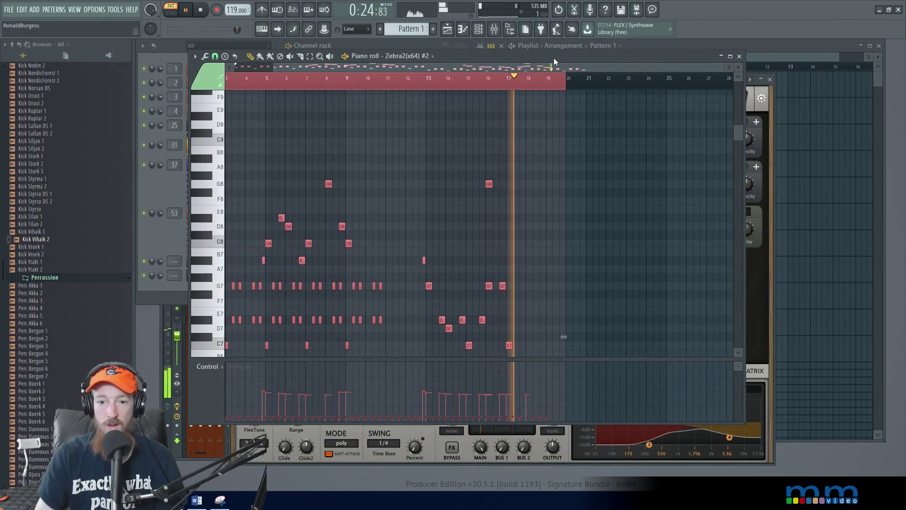
{"action": "scroll", "coordinate": [584, 215], "scroll_direction": "up", "scroll_amount": 2}
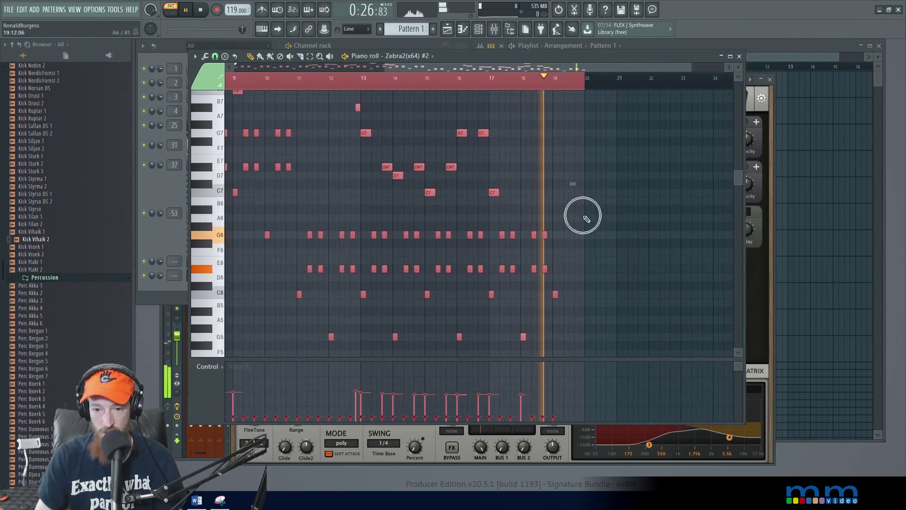
{"action": "scroll", "coordinate": [586, 219], "scroll_direction": "down", "scroll_amount": 2}
{"action": "key", "text": "space"}
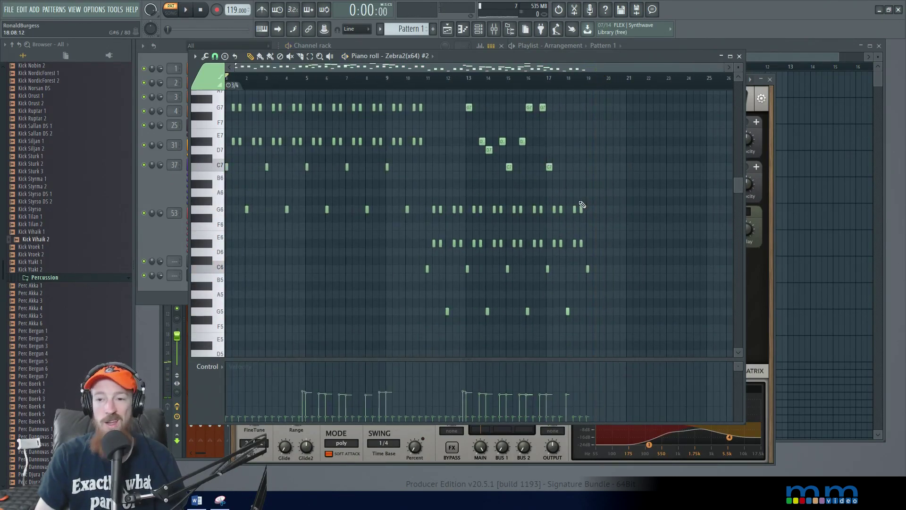